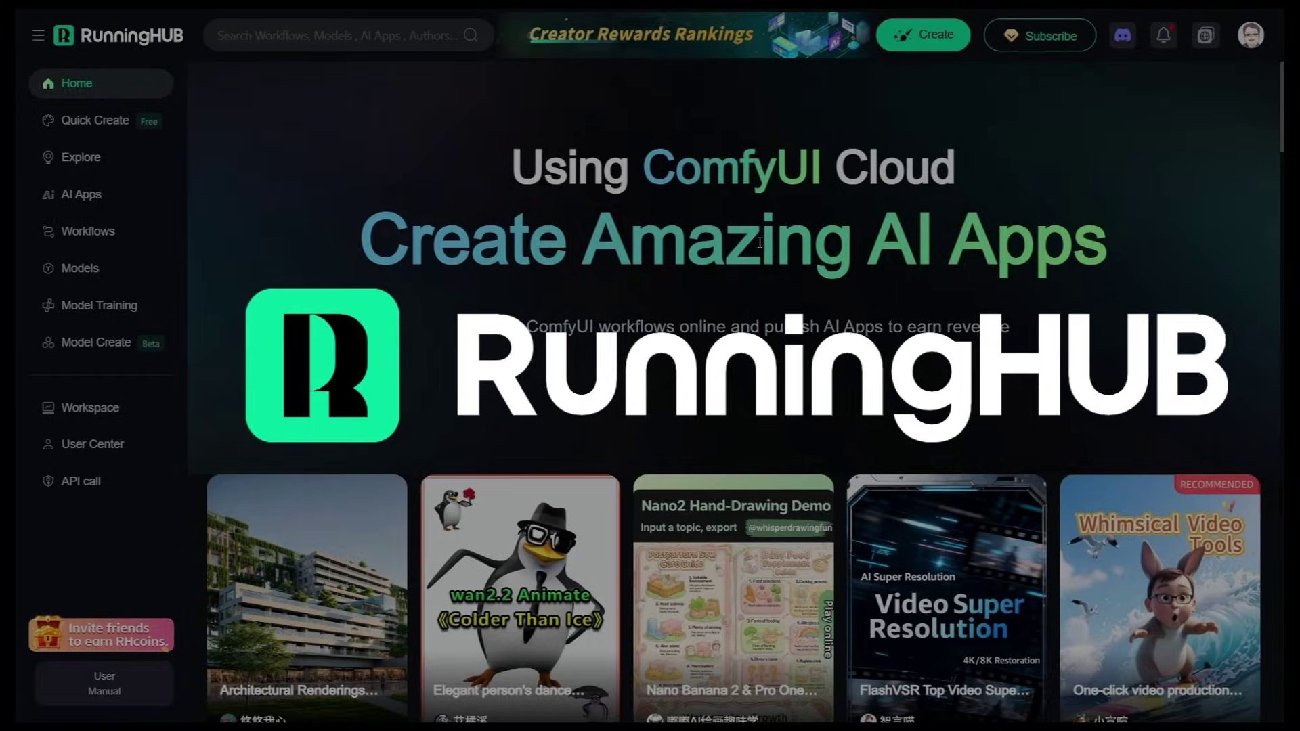
# Step: Browse the RunningHub home page's Image Gen, Video Gen and Video Effects app listings
pyautogui.scroll(-6, 760, 242)
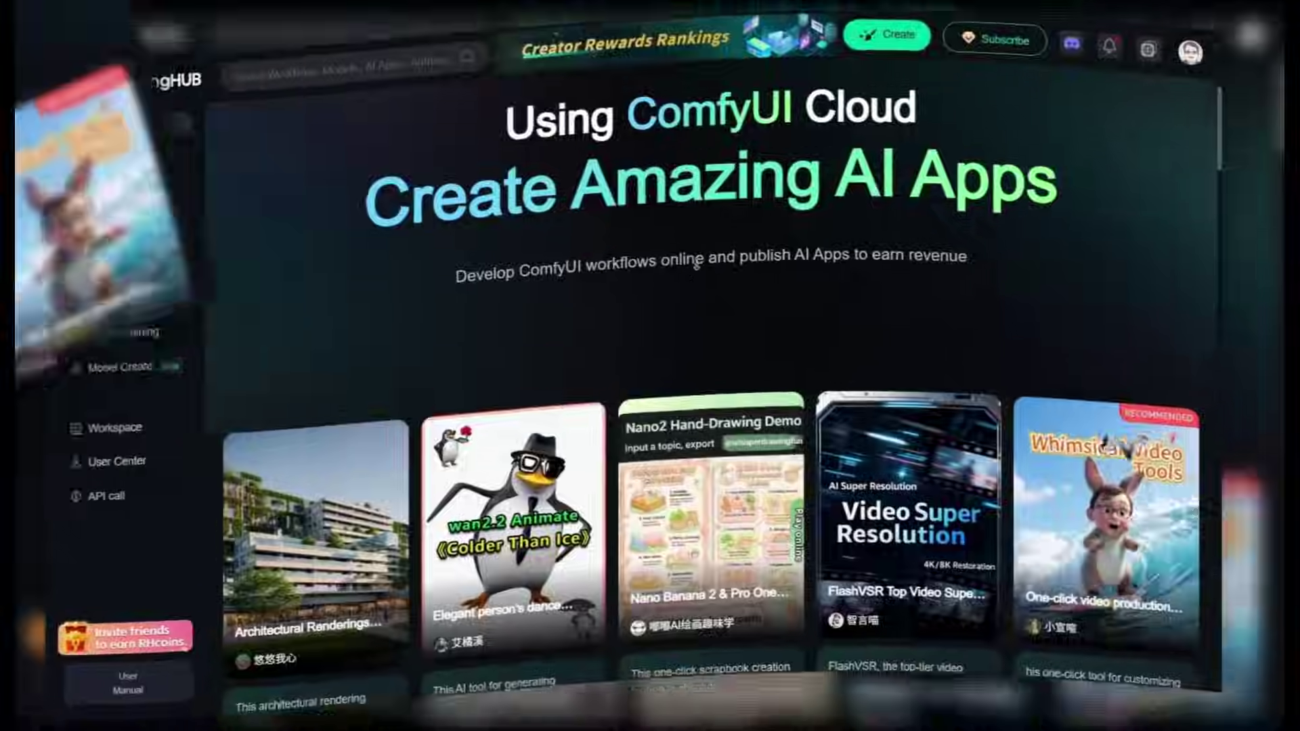
pyautogui.scroll(-8, 719, 295)
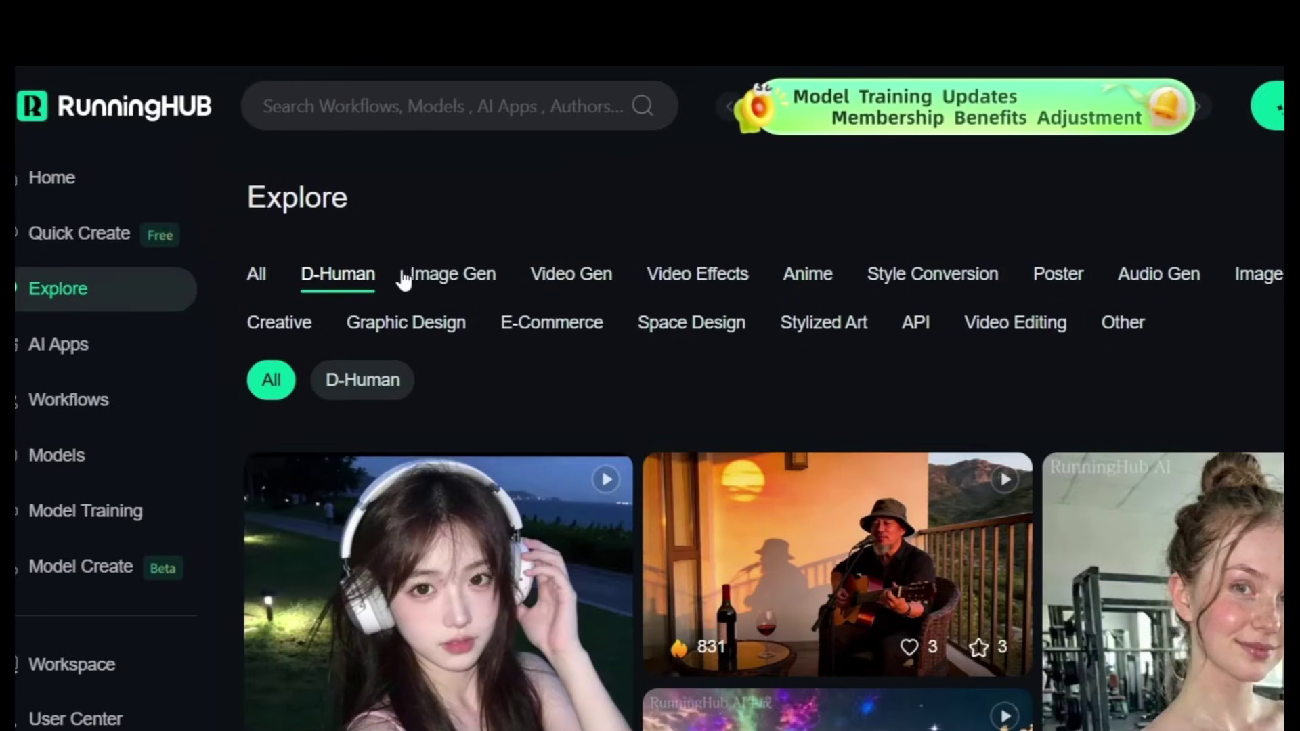
pyautogui.click(414, 277)
pyautogui.click(592, 277)
pyautogui.click(697, 275)
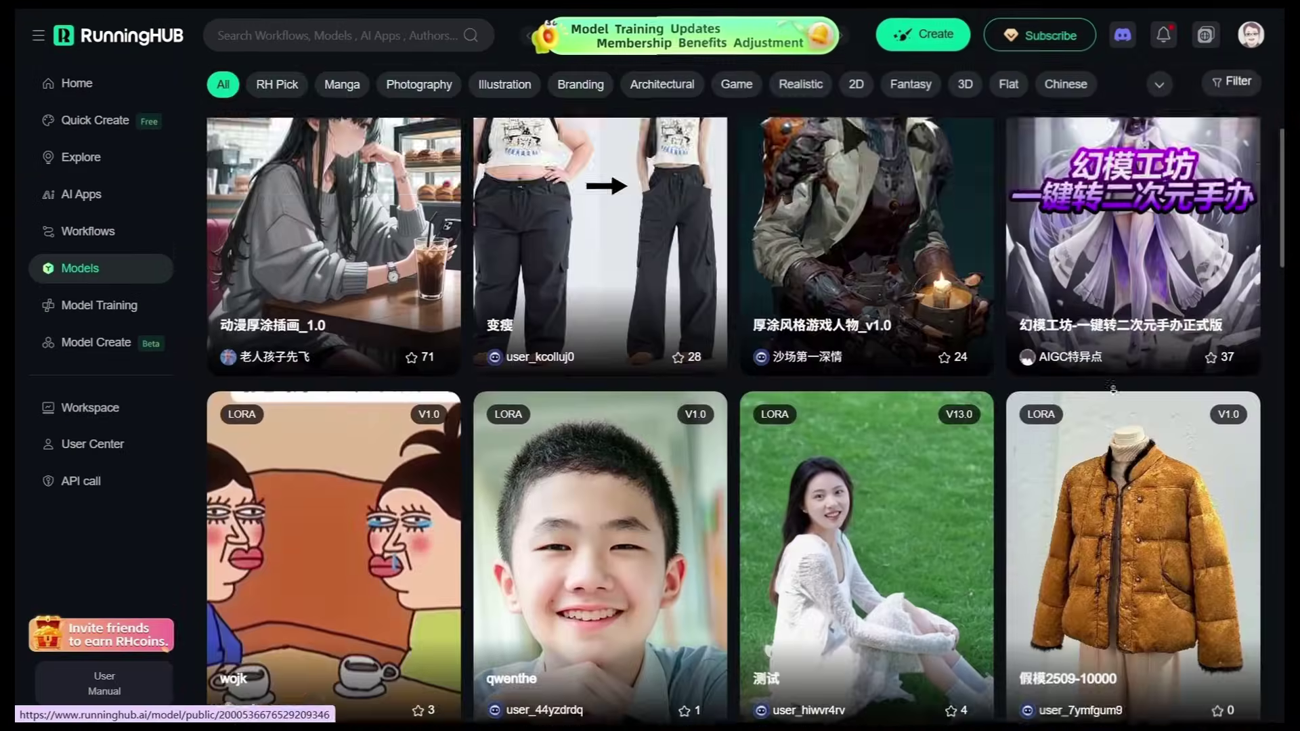
pyautogui.scroll(-5, 1112, 388)
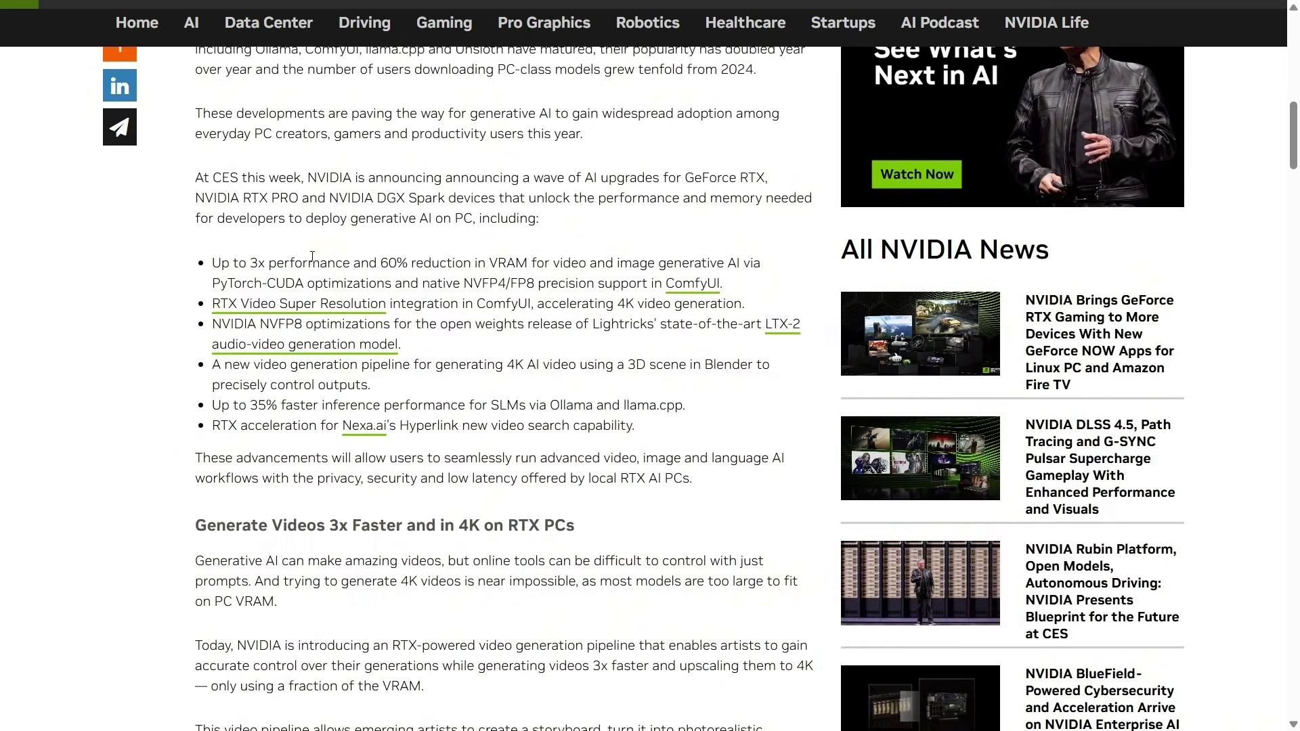
pyautogui.moveTo(488, 262); pyautogui.dragTo(531, 264)
pyautogui.click(394, 266)
pyautogui.scroll(-14, 457, 257)
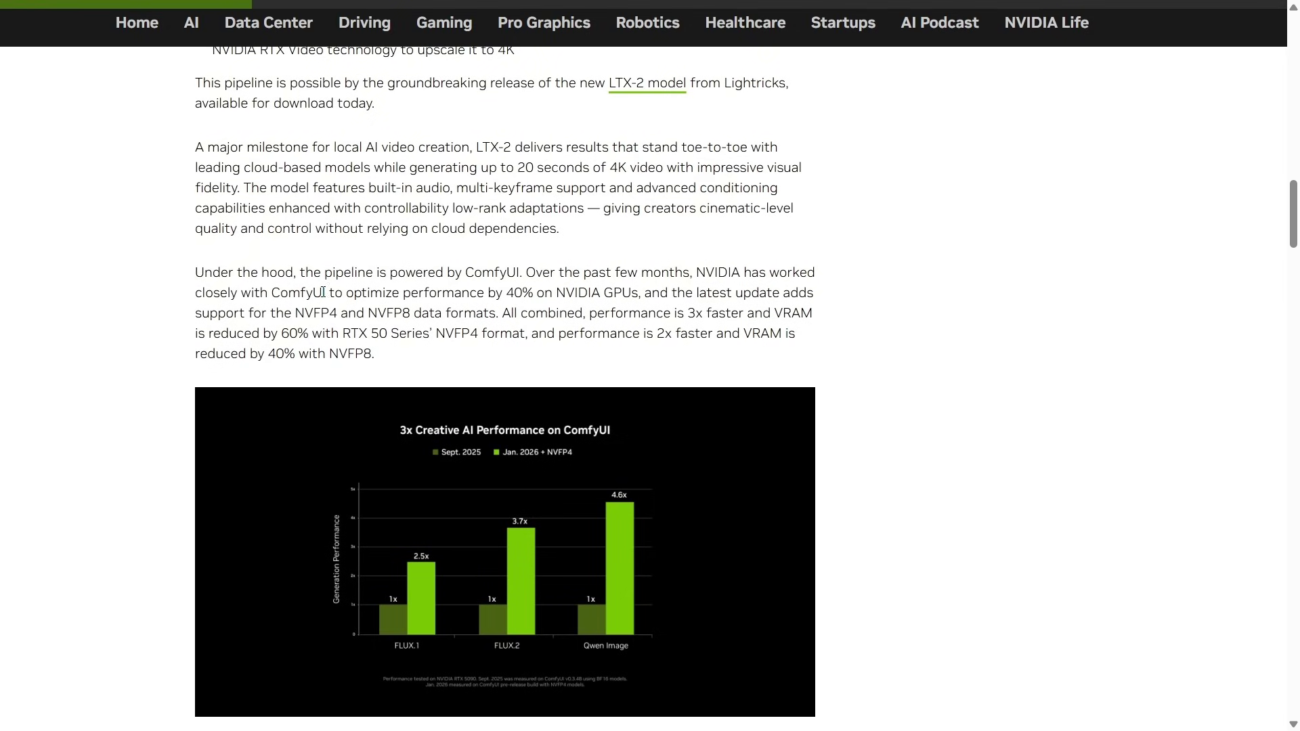
pyautogui.moveTo(353, 306); pyautogui.dragTo(529, 362)
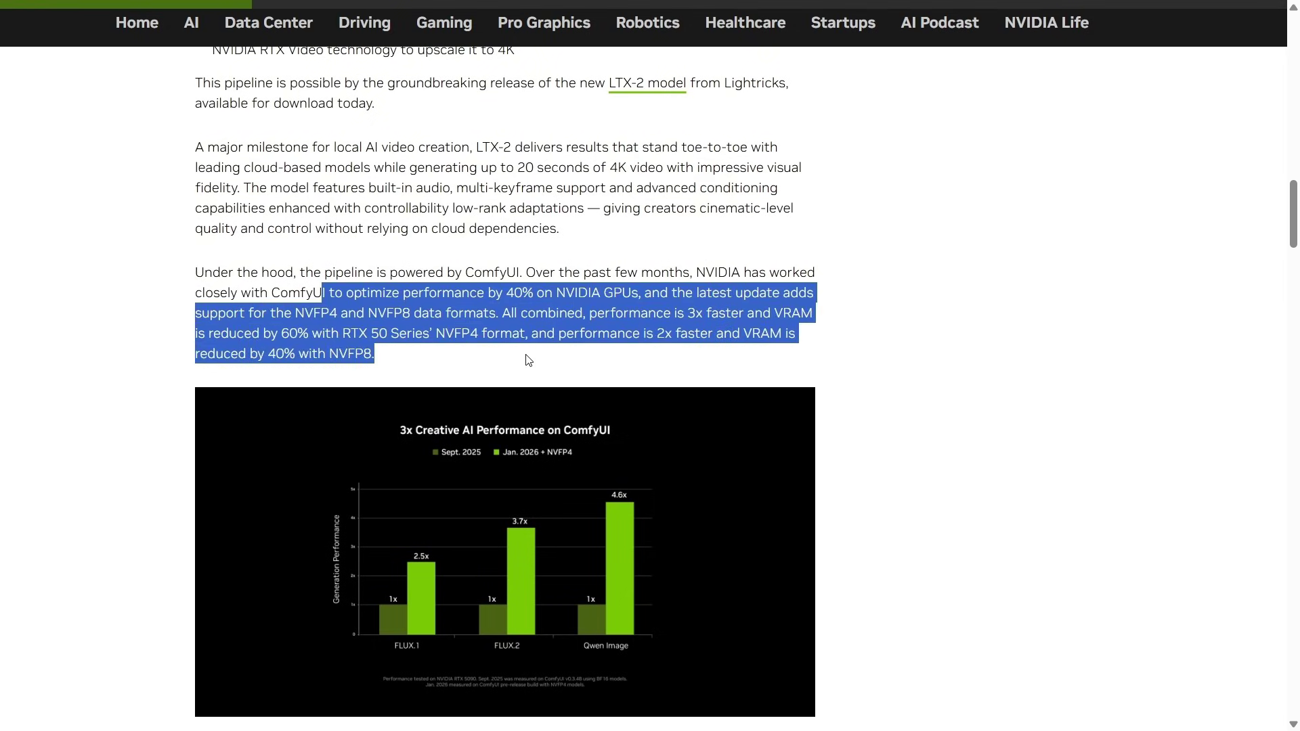
pyautogui.click(593, 321)
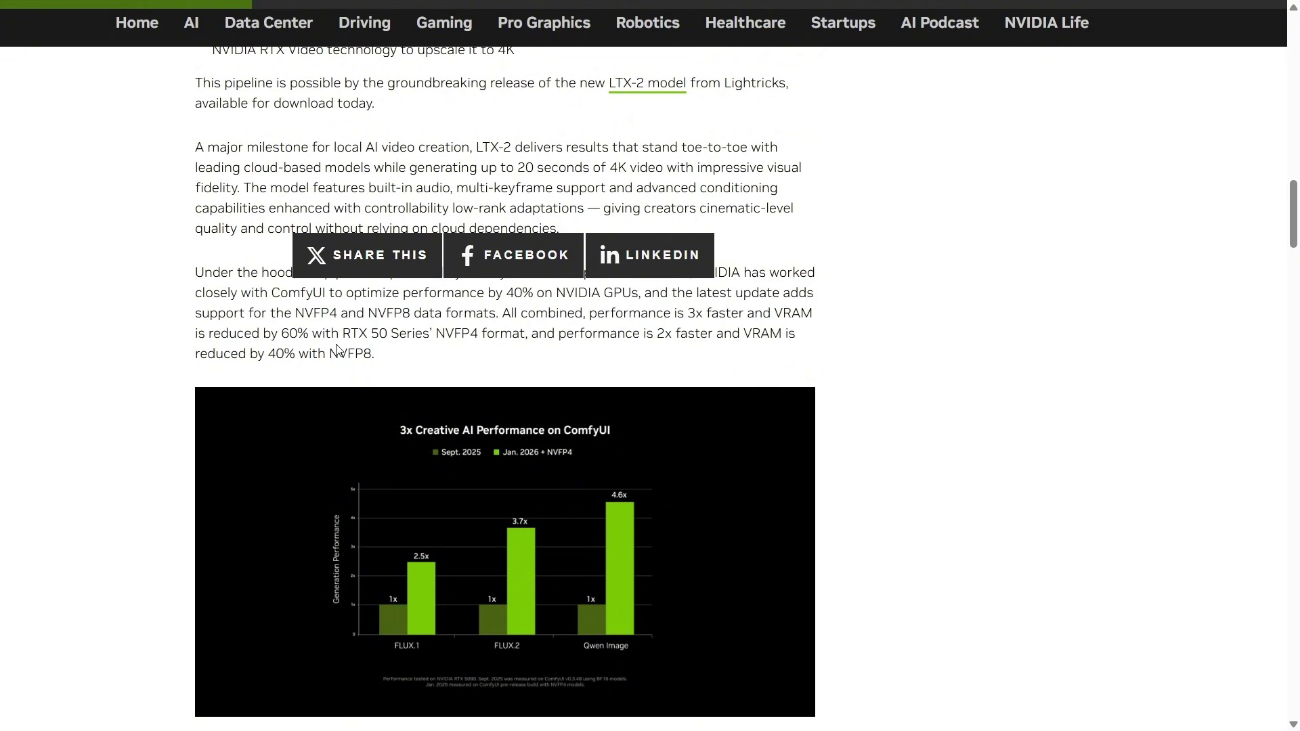
pyautogui.moveTo(340, 333); pyautogui.dragTo(395, 333)
pyautogui.click(442, 330)
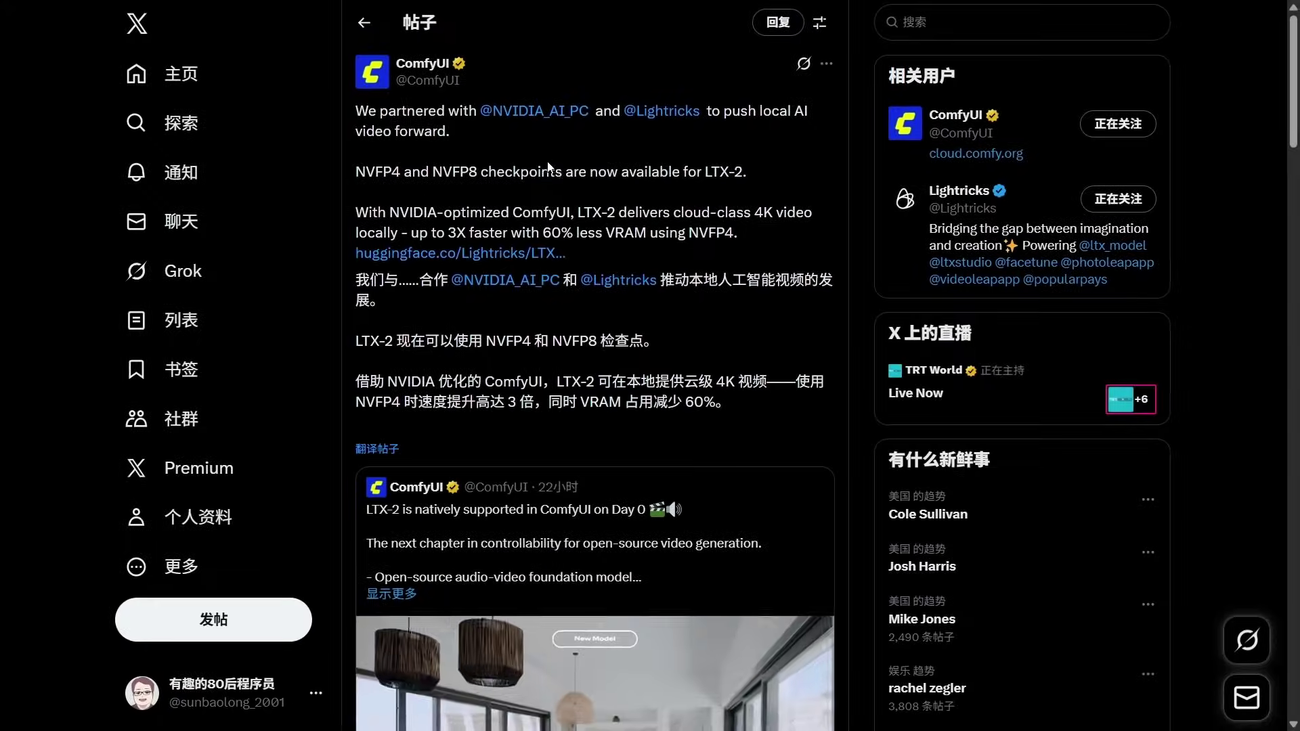
pyautogui.moveTo(366, 172); pyautogui.dragTo(467, 168)
pyautogui.click(467, 168)
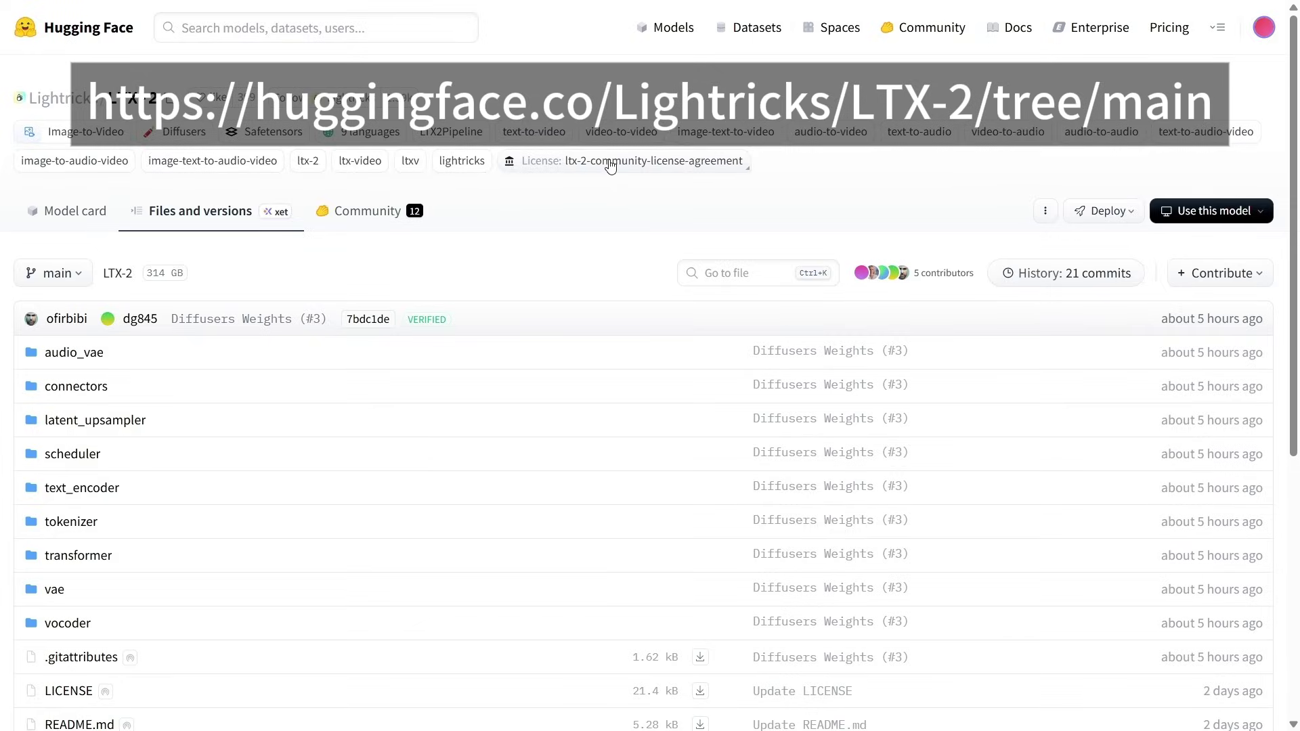
pyautogui.scroll(-6, 611, 169)
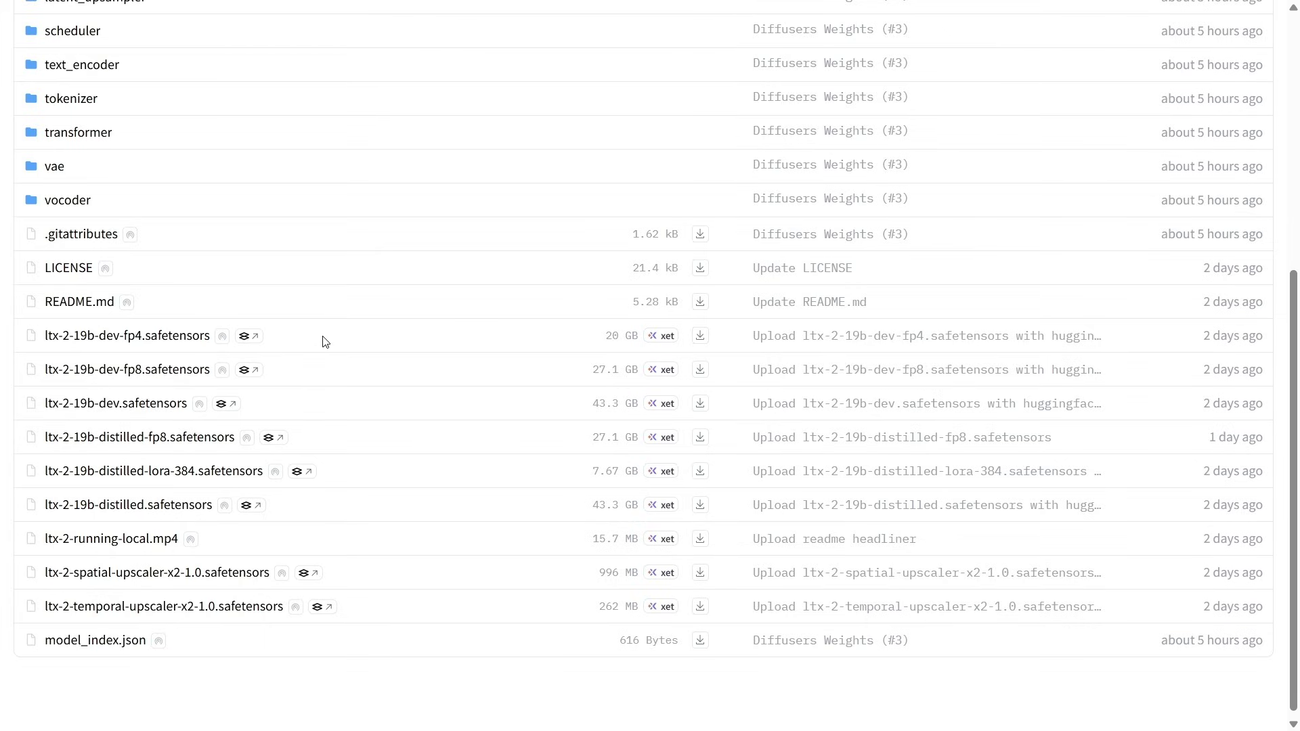
# Step: Open the LTX-2 model card and find the nvfp4 entry in its Model Checkpoints table
pyautogui.scroll(6, 323, 342)
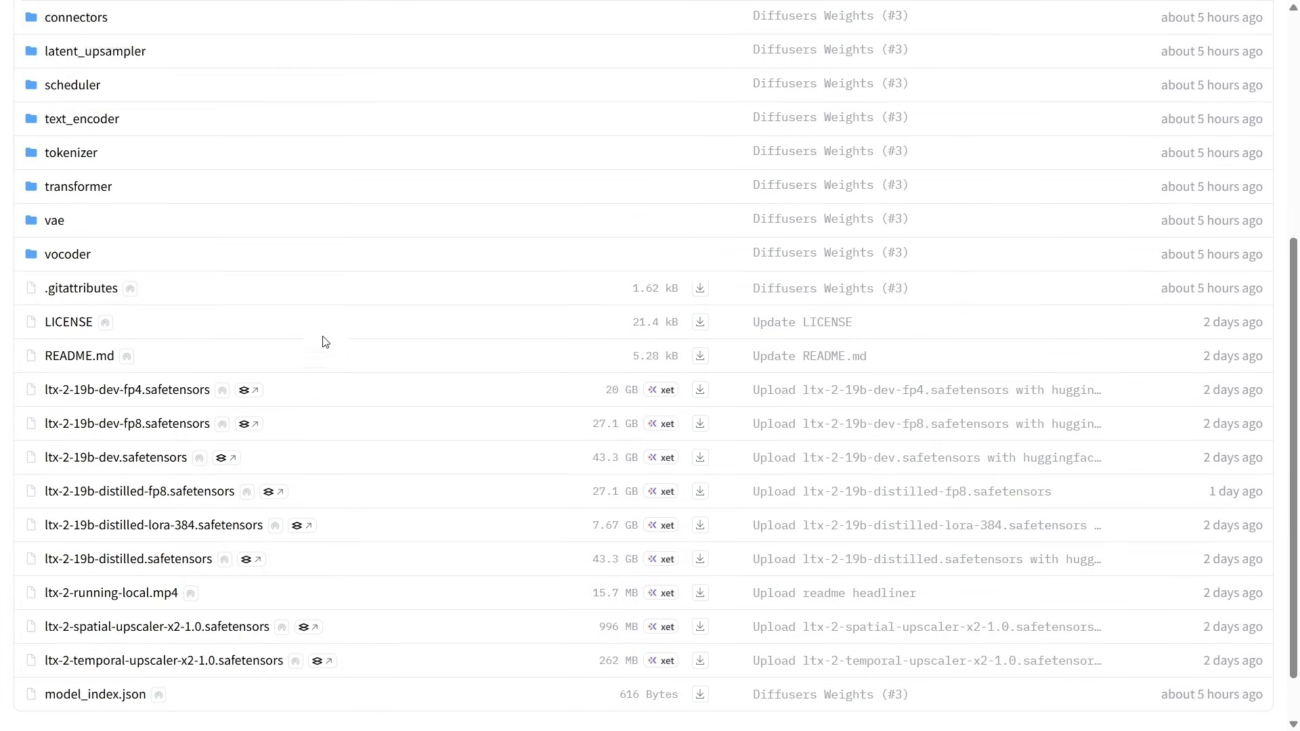
pyautogui.click(79, 222)
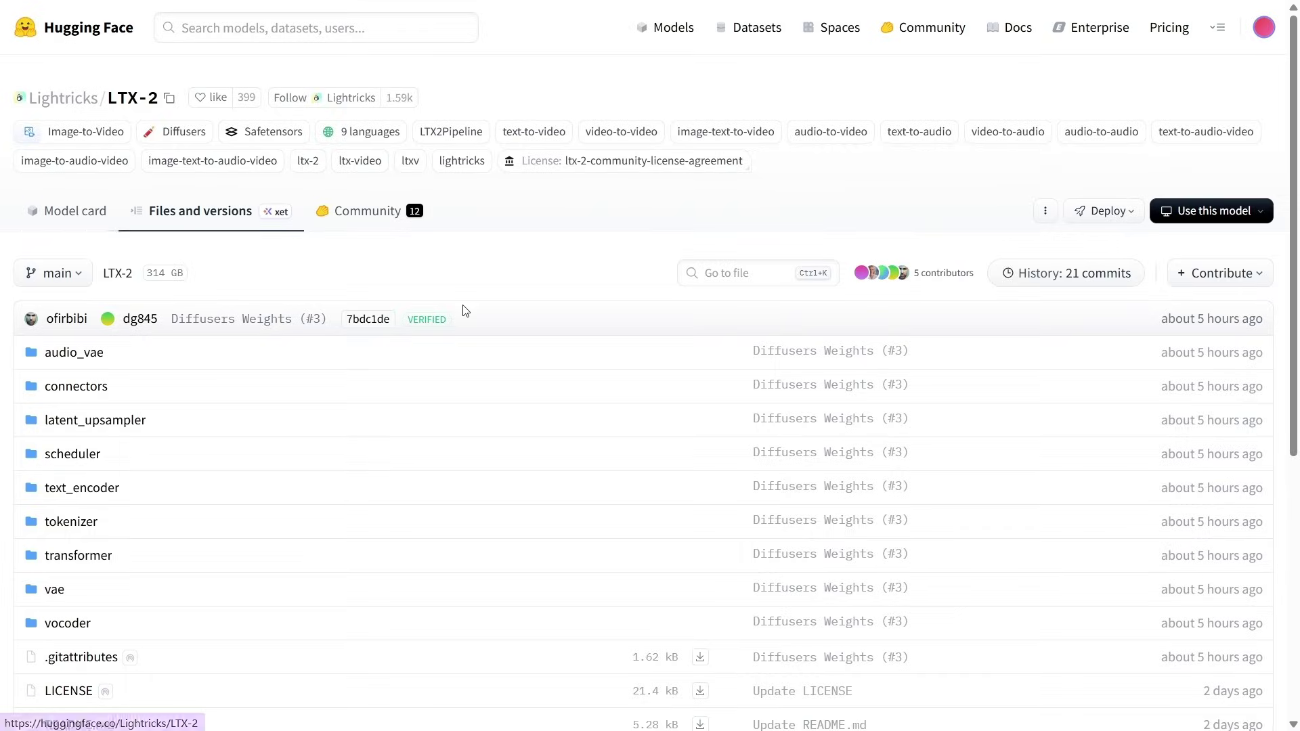
pyautogui.scroll(-6, 198, 235)
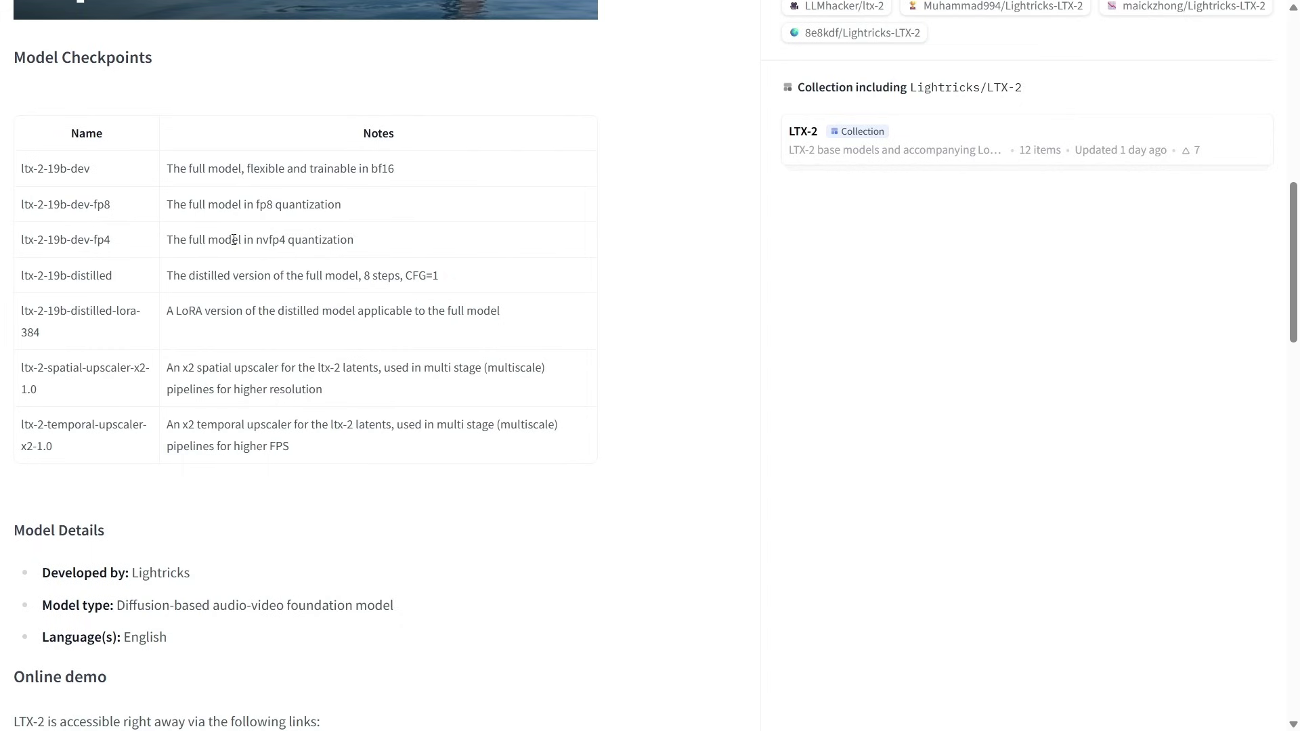
pyautogui.doubleClick(263, 241)
pyautogui.click(370, 247)
pyautogui.scroll(3, 375, 247)
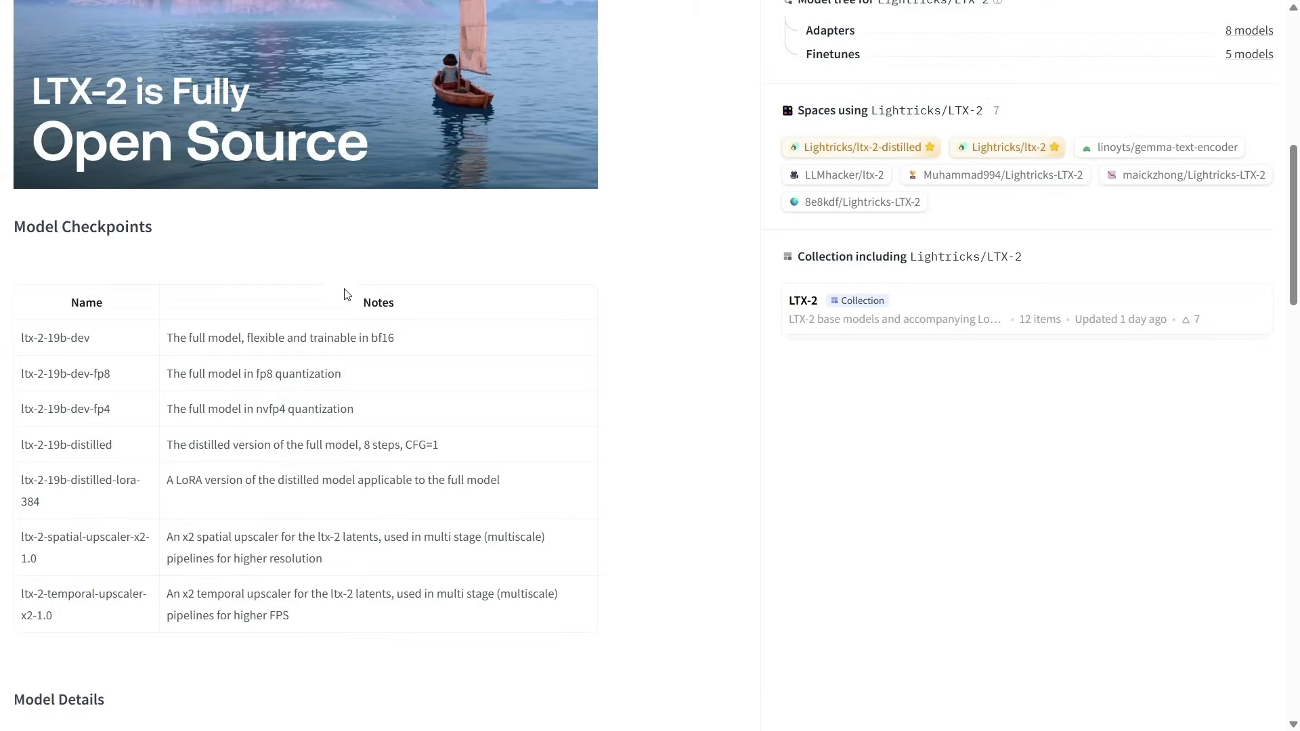
pyautogui.scroll(1, 346, 292)
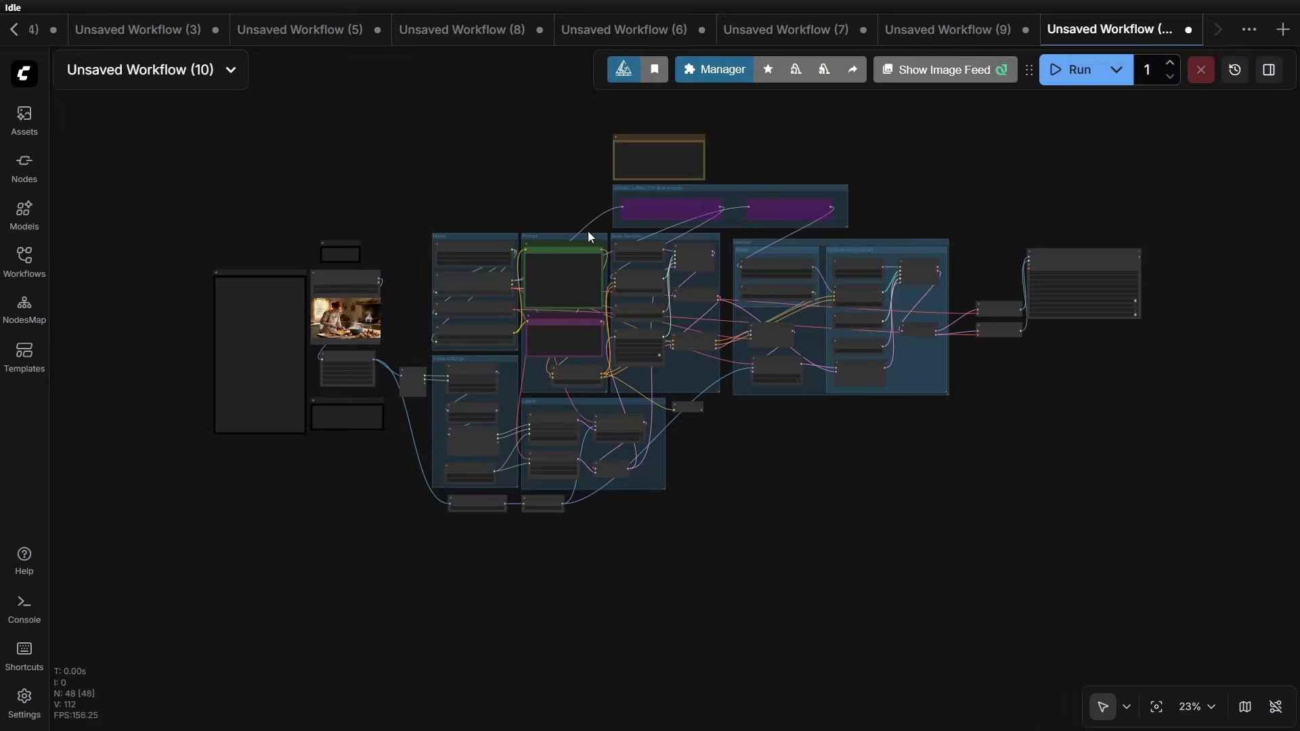
pyautogui.scroll(2, 644, 308)
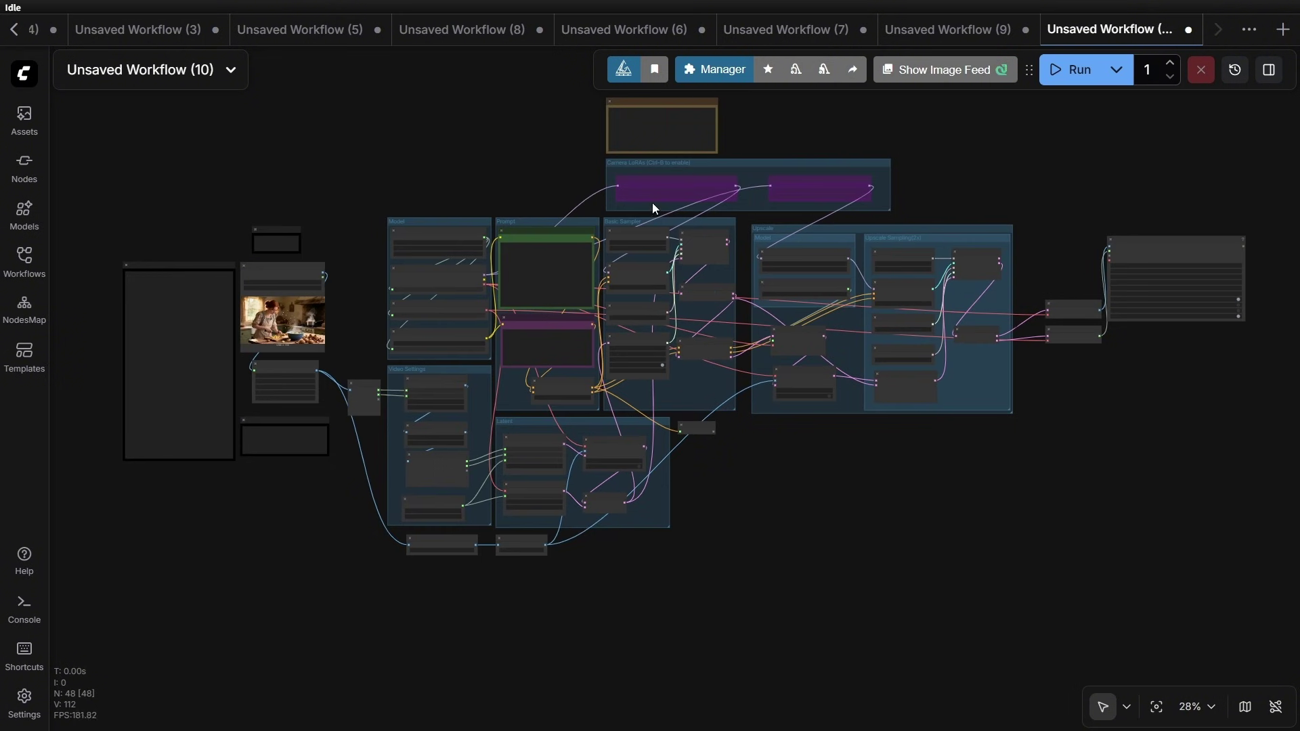
pyautogui.scroll(-2, 647, 205)
pyautogui.scroll(9, 323, 291)
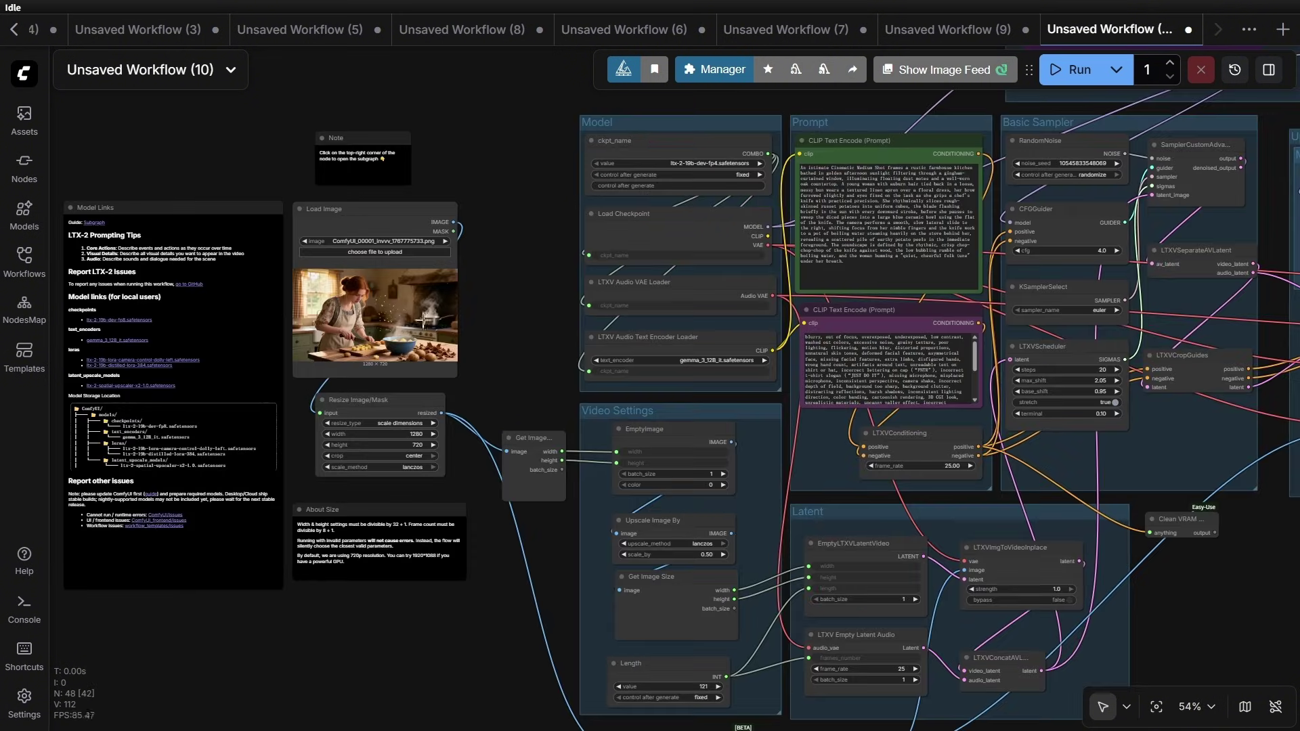
pyautogui.scroll(11, 524, 269)
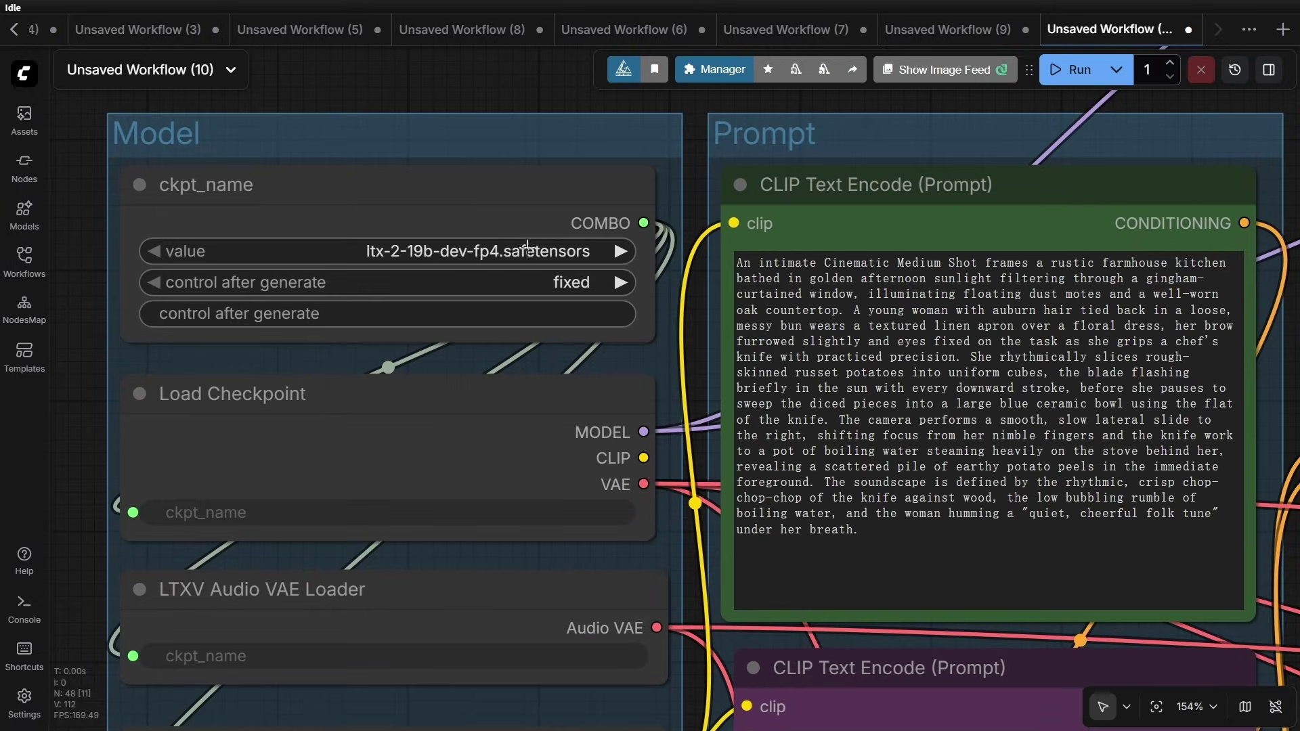
pyautogui.scroll(-14, 461, 203)
pyautogui.moveTo(1010, 516); pyautogui.dragTo(845, 510)
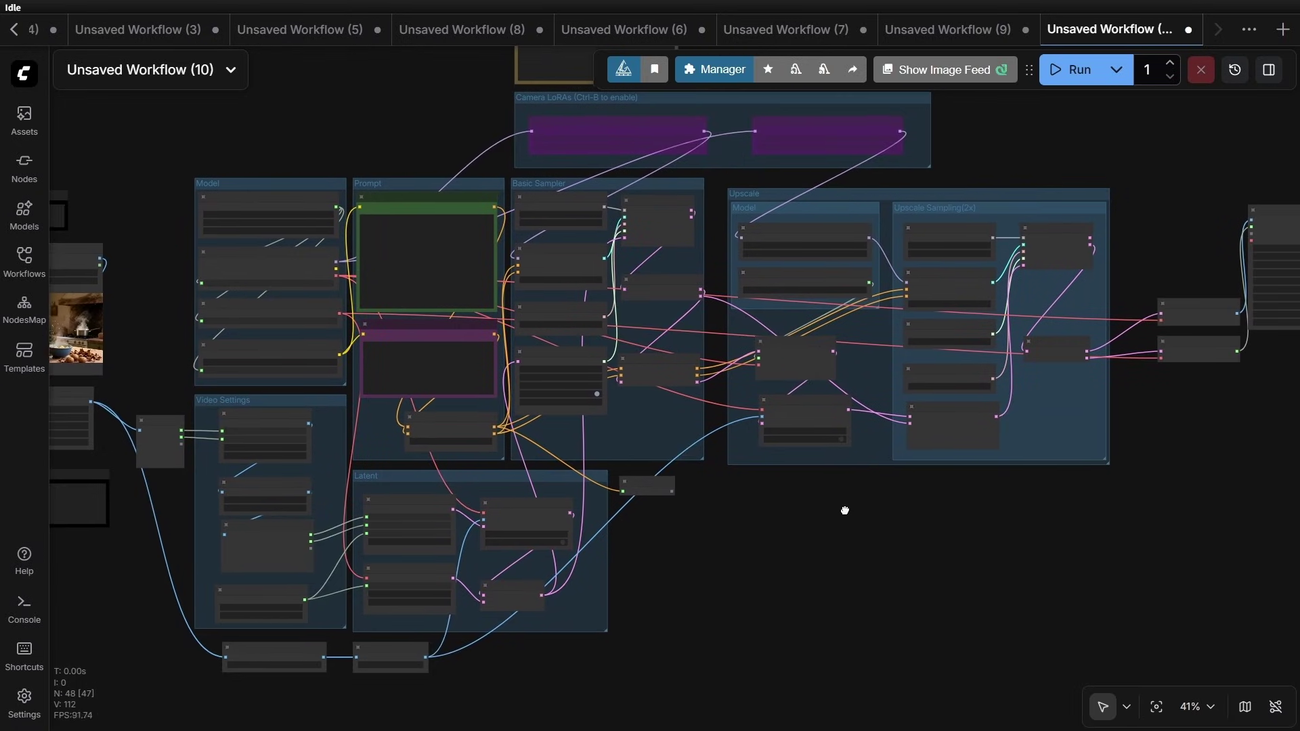
pyautogui.scroll(-4, 878, 501)
pyautogui.moveTo(940, 467); pyautogui.dragTo(913, 462)
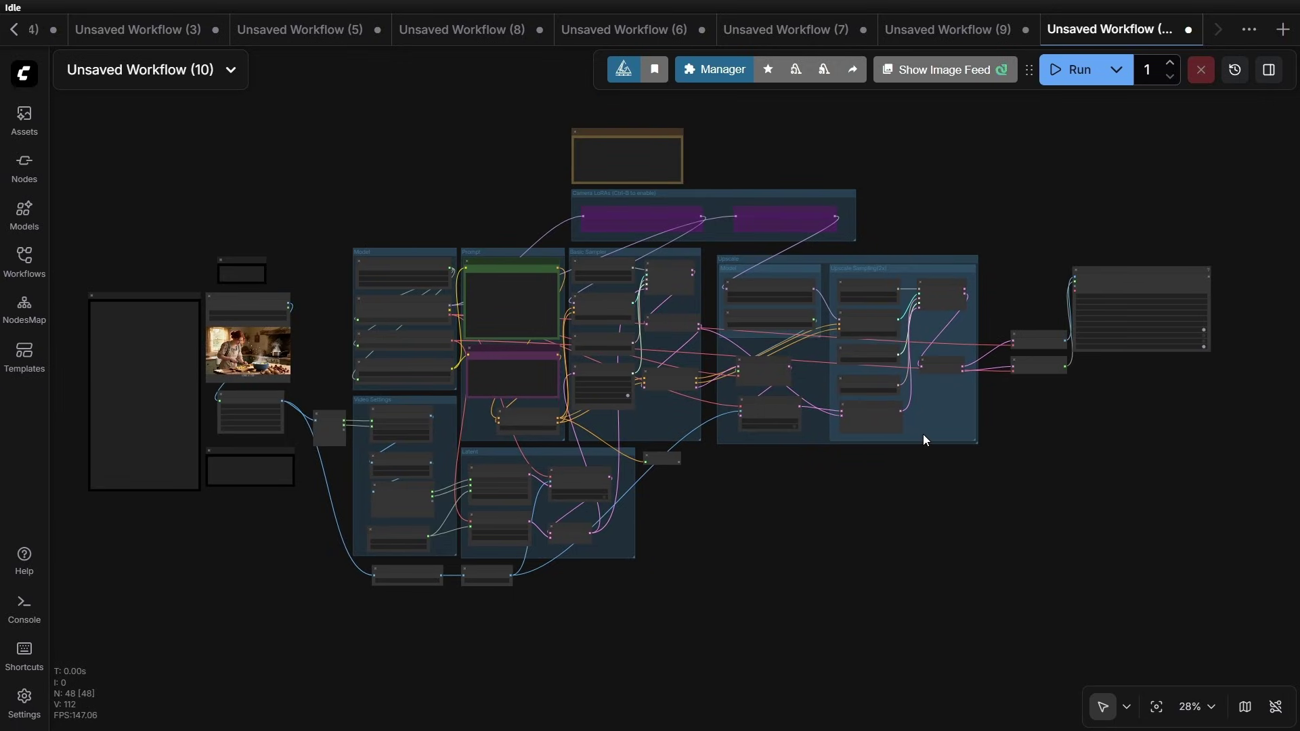
# Step: Queue the LTX-2 workflow with Ctrl+Enter and bring the finished kitchen video preview into view
pyautogui.hotkey('ctrl', 'Return')
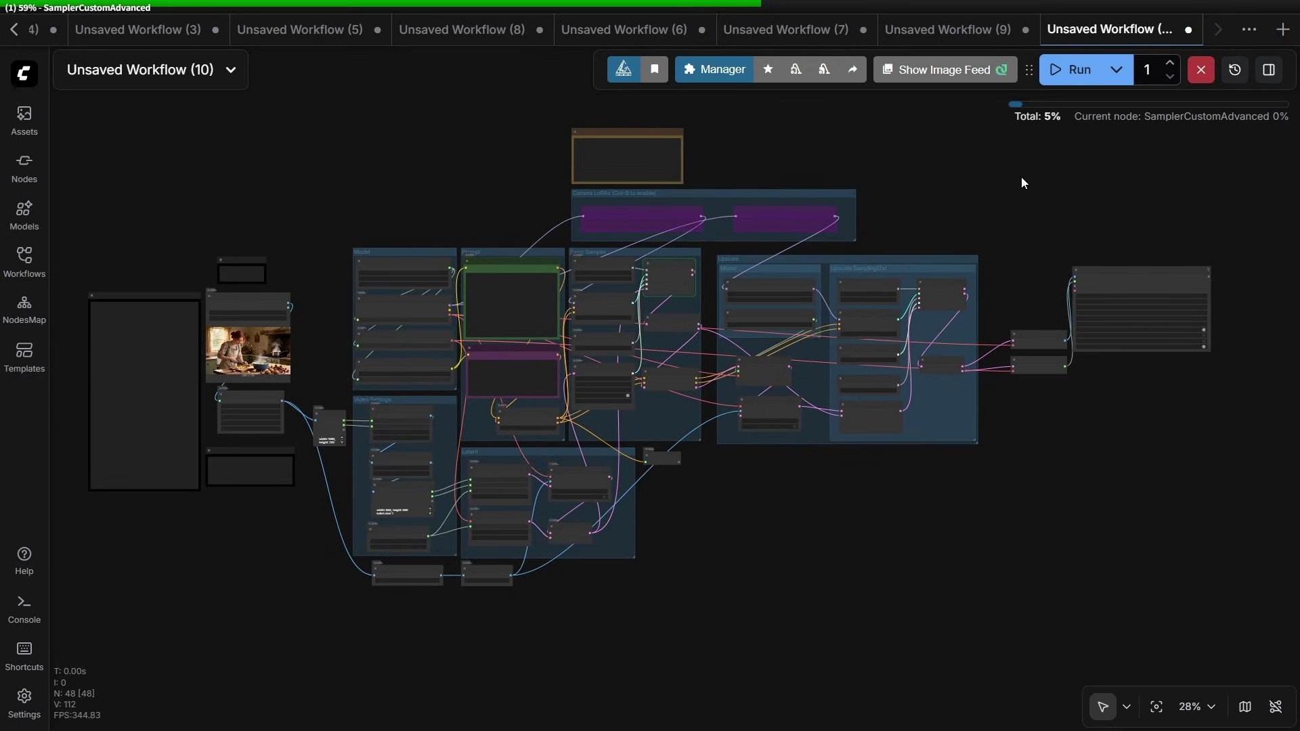
pyautogui.scroll(3, 1030, 499)
pyautogui.moveTo(1030, 499); pyautogui.dragTo(956, 522)
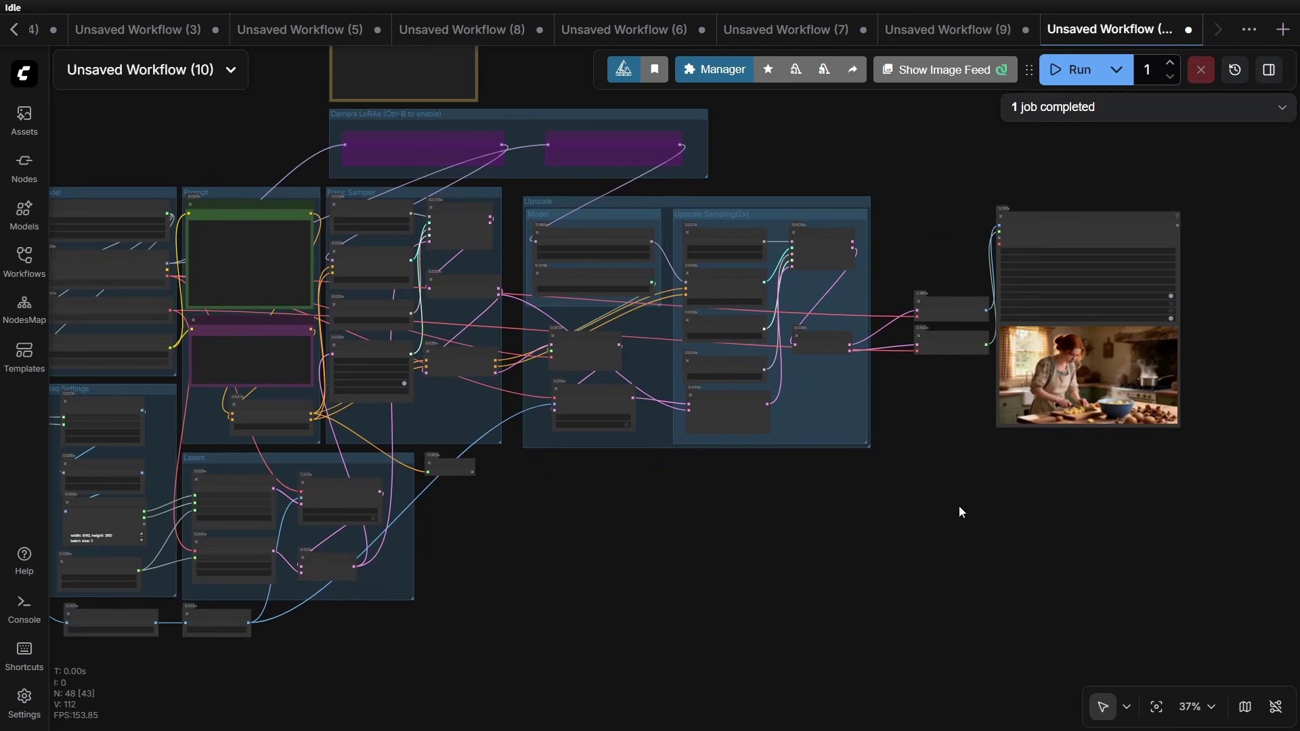
pyautogui.scroll(-2, 956, 506)
pyautogui.hscroll(-2, 969, 511)
# Step: Check the completed job in the Job Queue panel, then close the panel
pyautogui.click(1151, 107)
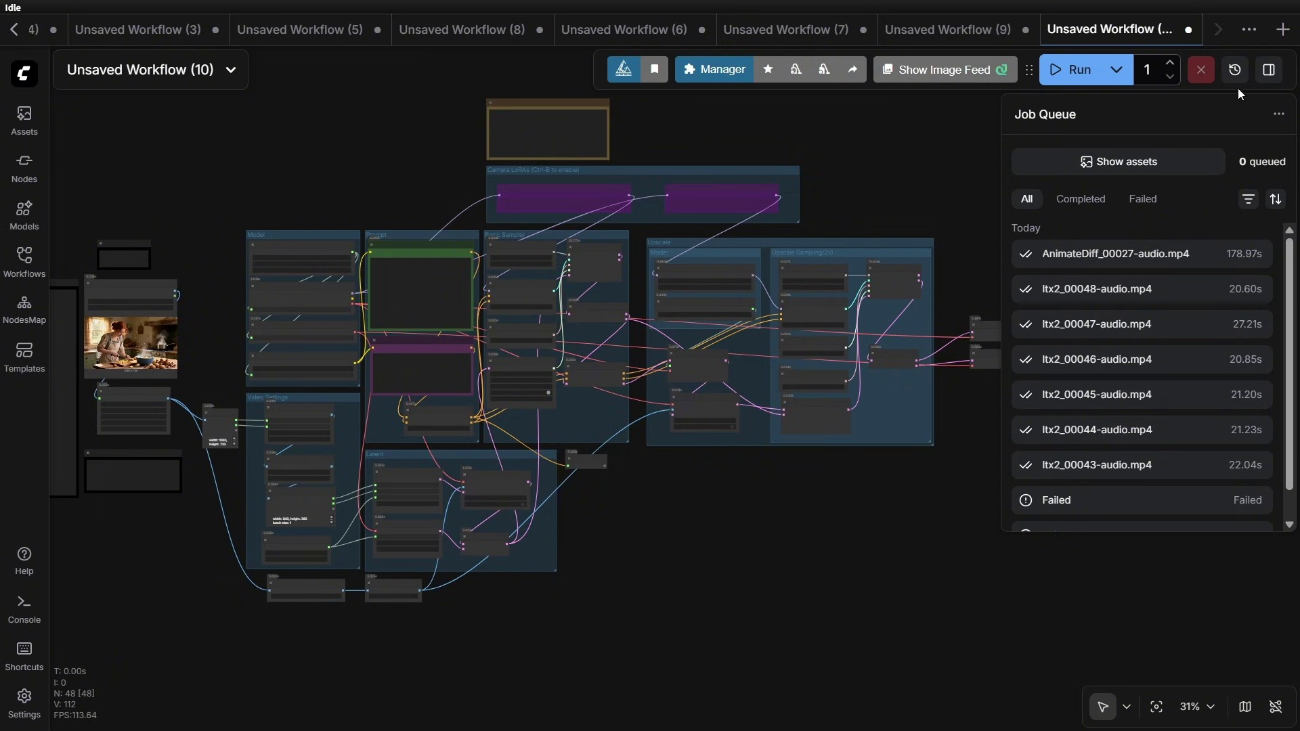
pyautogui.click(1234, 70)
pyautogui.scroll(5, 1218, 250)
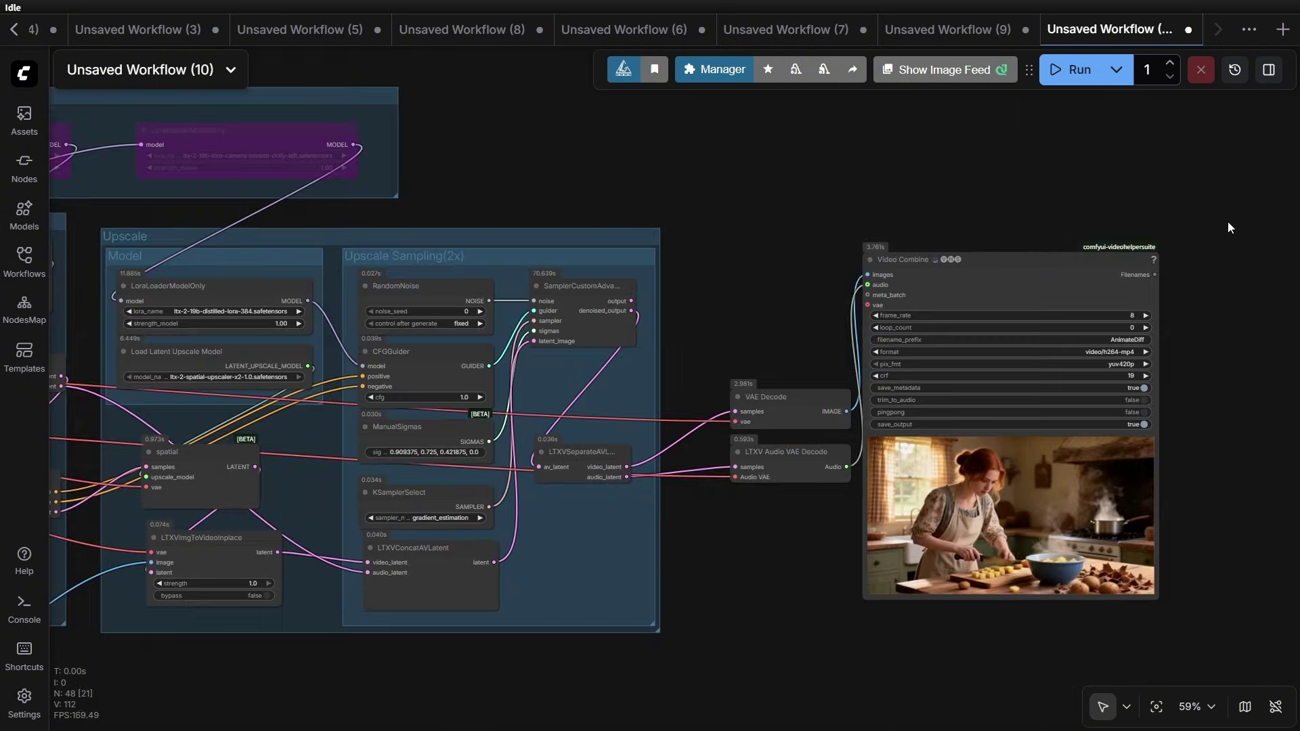
pyautogui.scroll(-5, 1229, 221)
pyautogui.scroll(-1, 1232, 220)
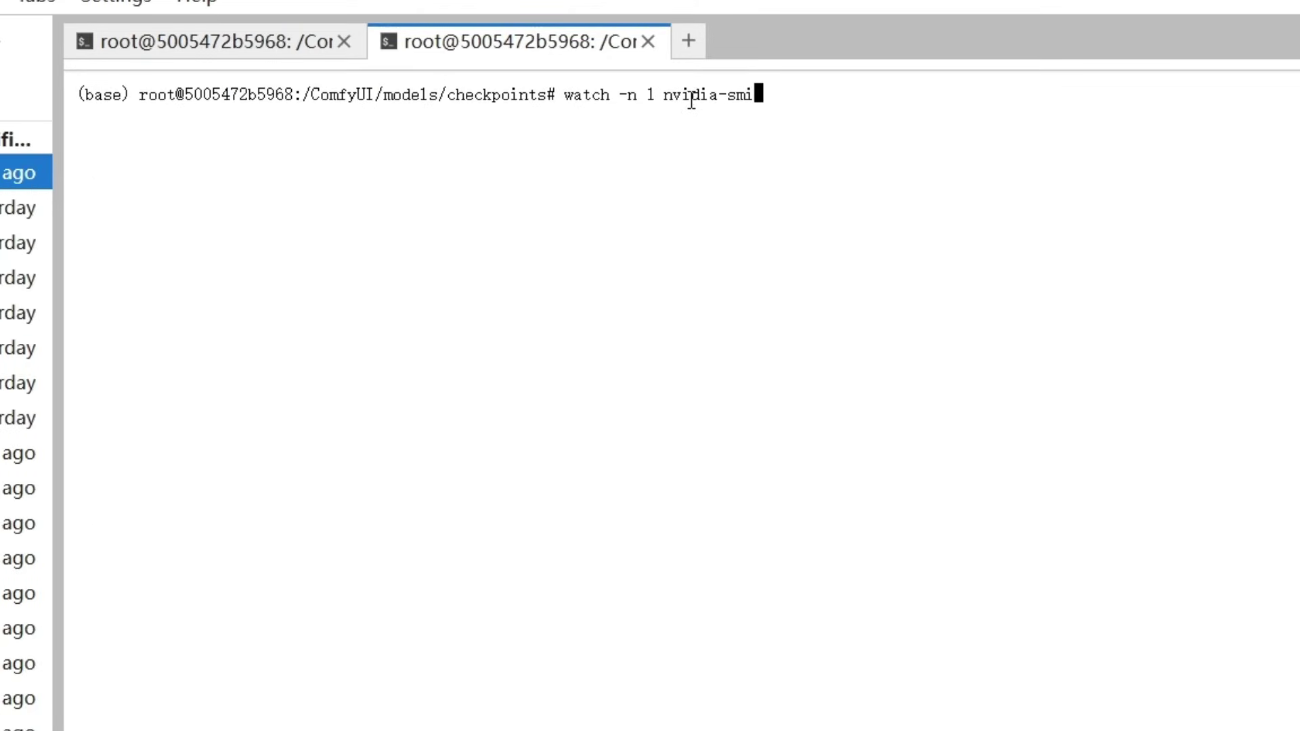
# Step: Run watch -n 1 nvidia-smi in the terminal to monitor GPU usage every second
pyautogui.moveTo(664, 94); pyautogui.dragTo(760, 93)
pyautogui.click(827, 96)
pyautogui.press('Return')
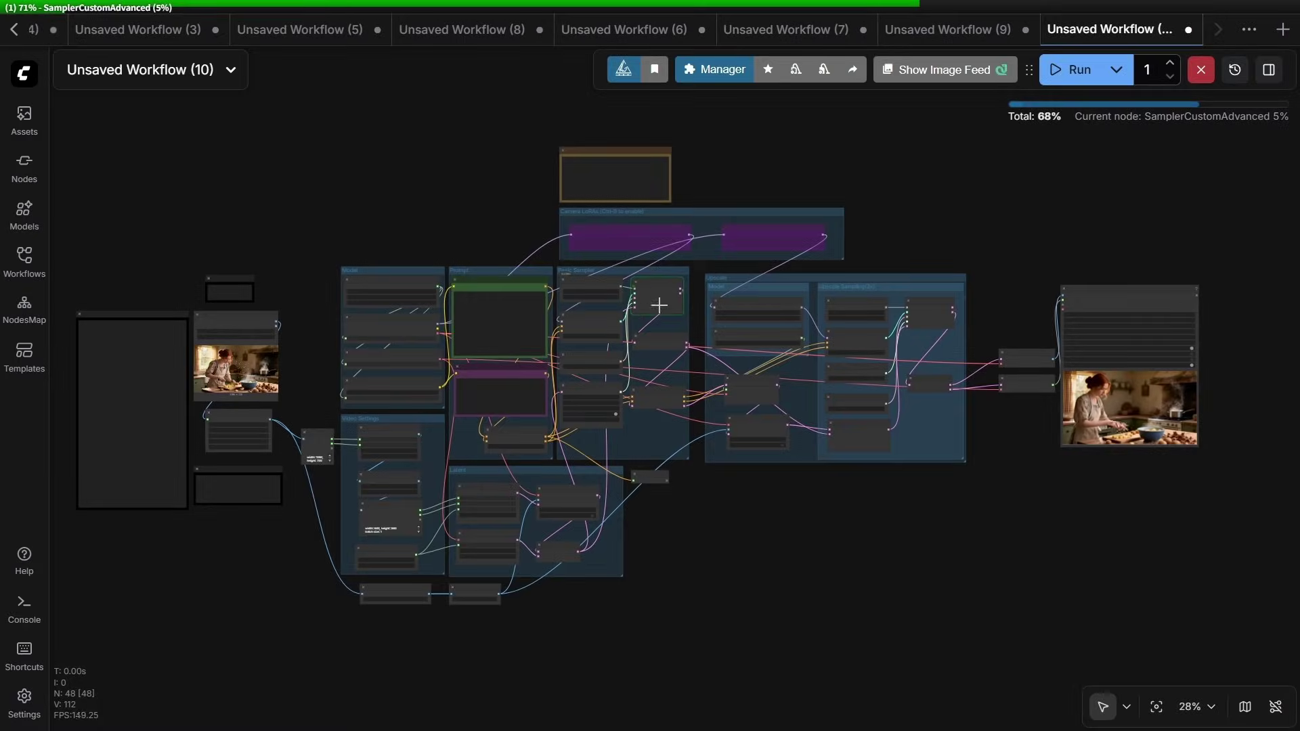
# Step: Review GPU memory use (17329MiB of 49140MiB) alongside the finished kitchen video workflow
pyautogui.hotkey('alt', 'Tab')
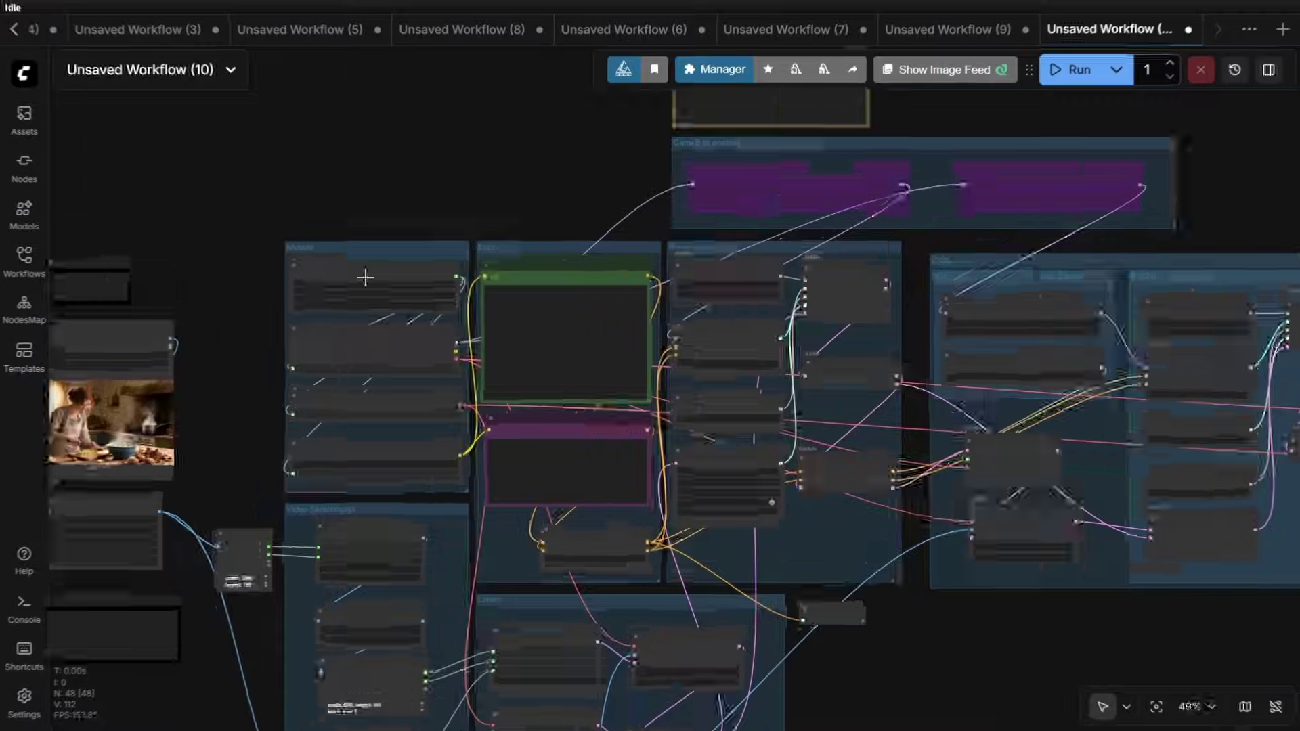
pyautogui.scroll(5, 556, 289)
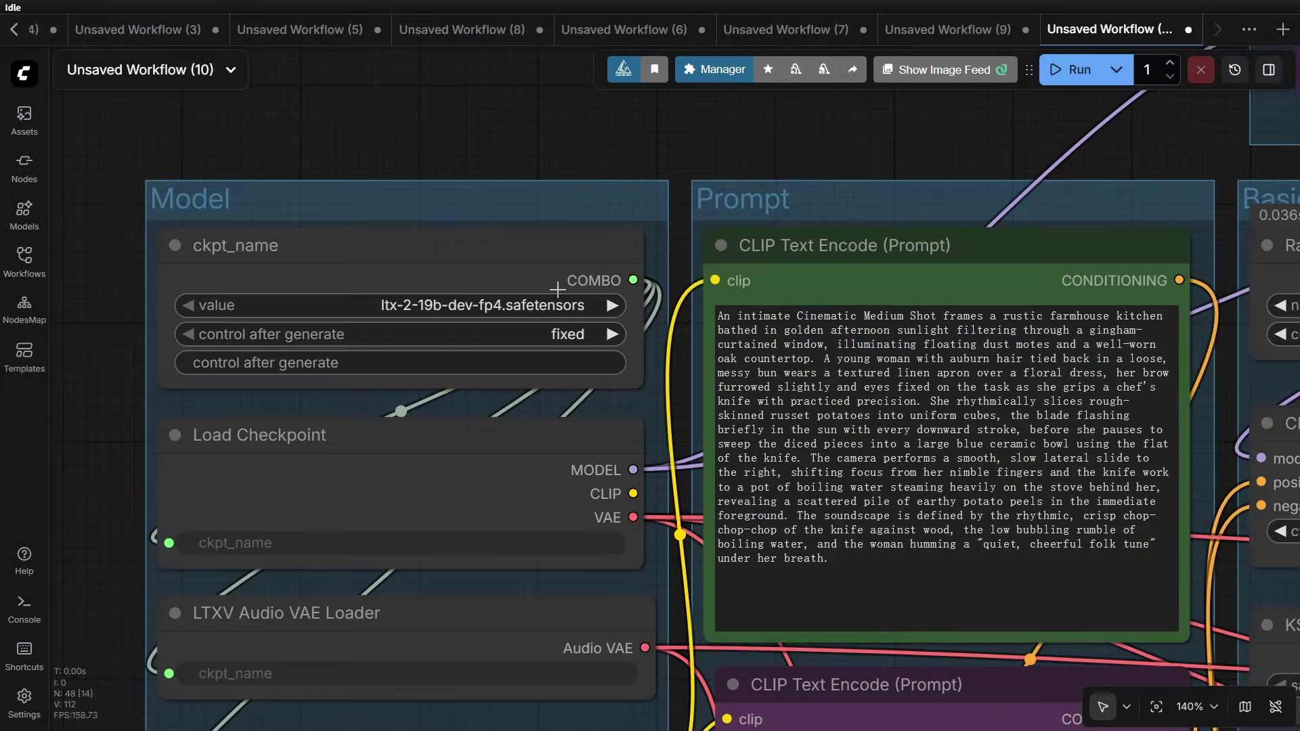
pyautogui.scroll(-10, 403, 277)
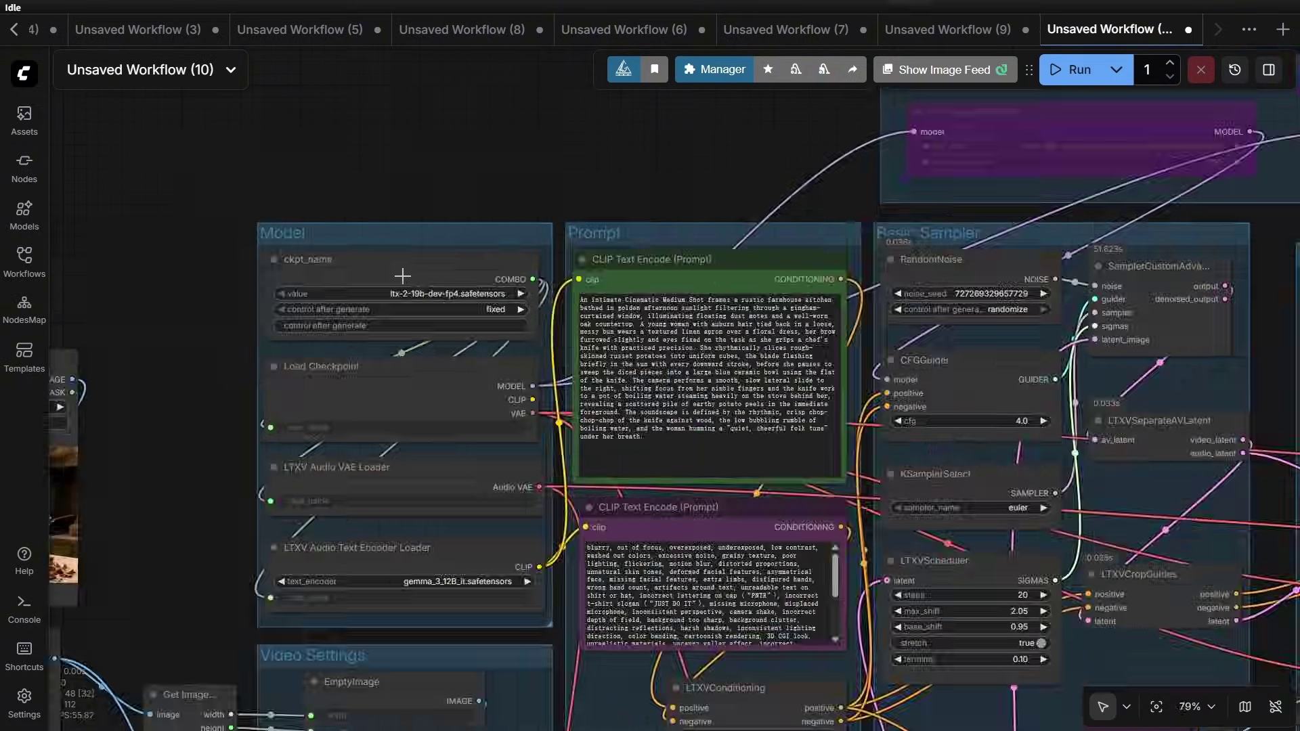
pyautogui.scroll(-4, 403, 277)
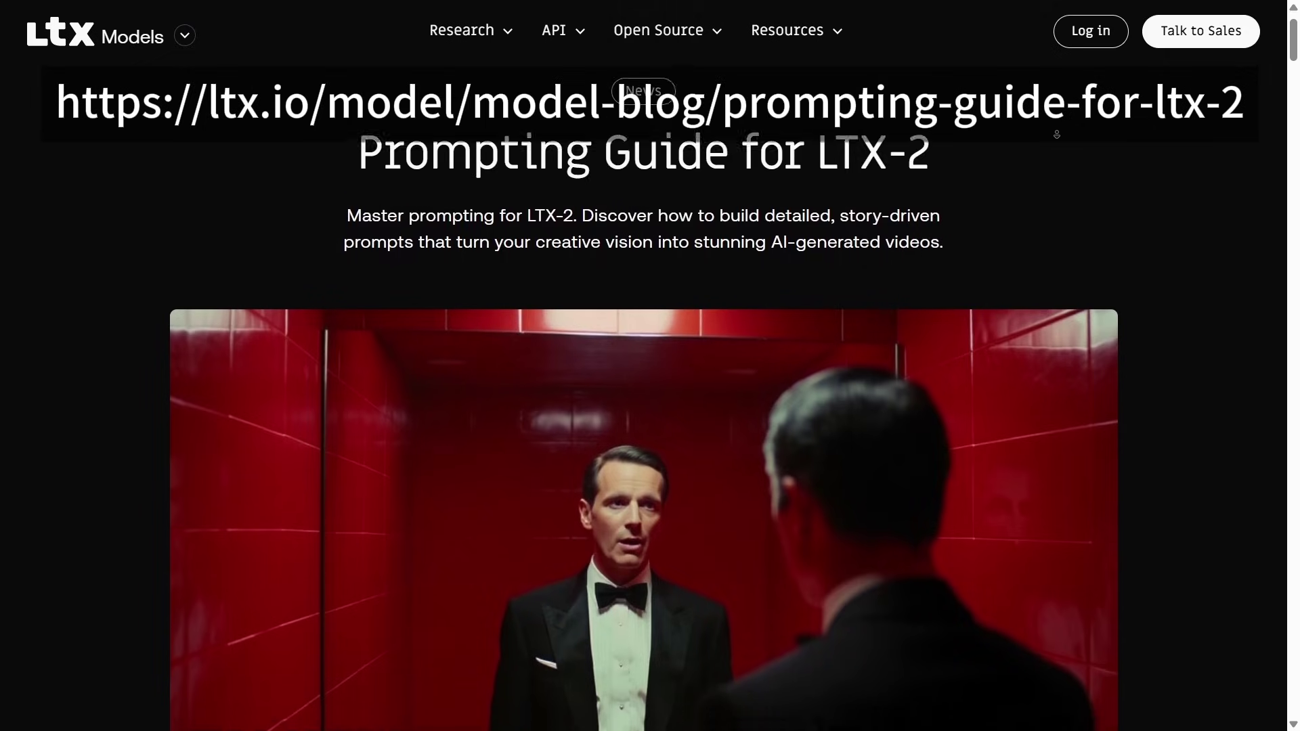
# Step: Scroll through the LTX-2 Prompting Guide's example prompts down to Key Aspects to Include
pyautogui.scroll(-2, 1055, 138)
pyautogui.scroll(-1, 1055, 138)
pyautogui.scroll(-6, 1055, 138)
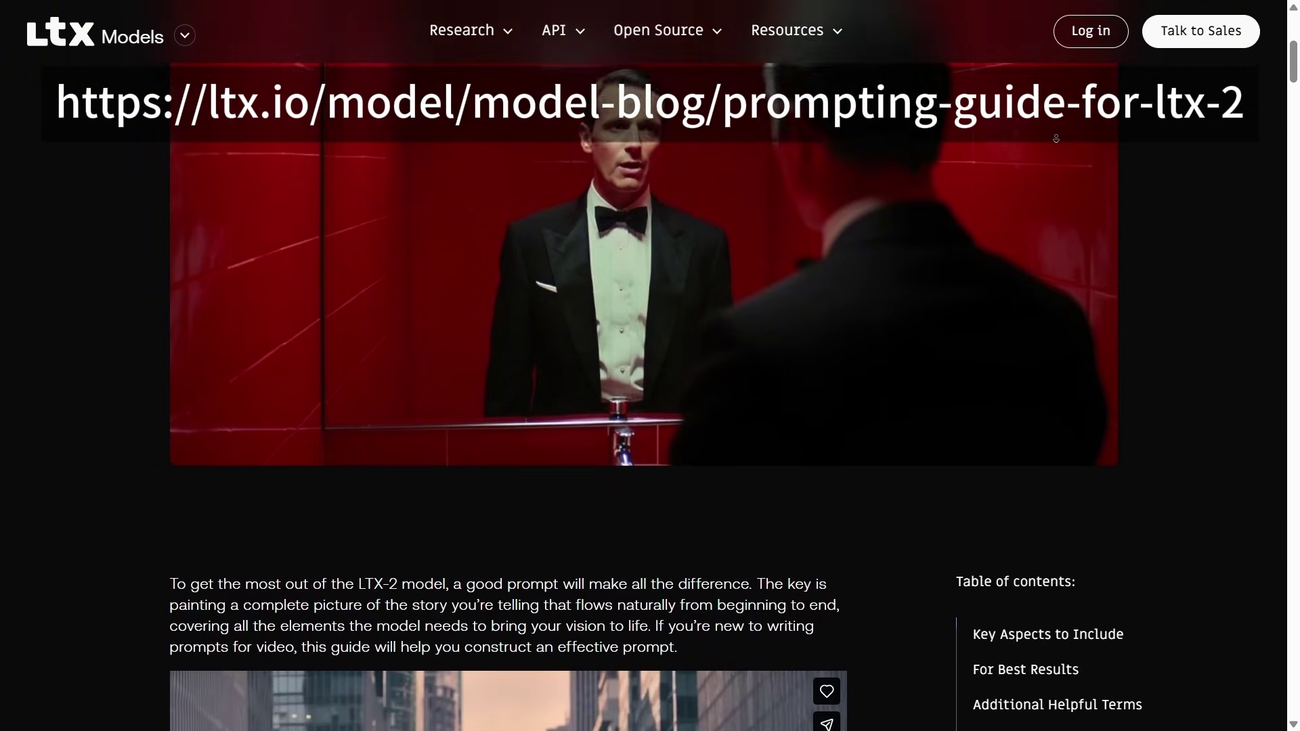
pyautogui.scroll(-3, 1054, 149)
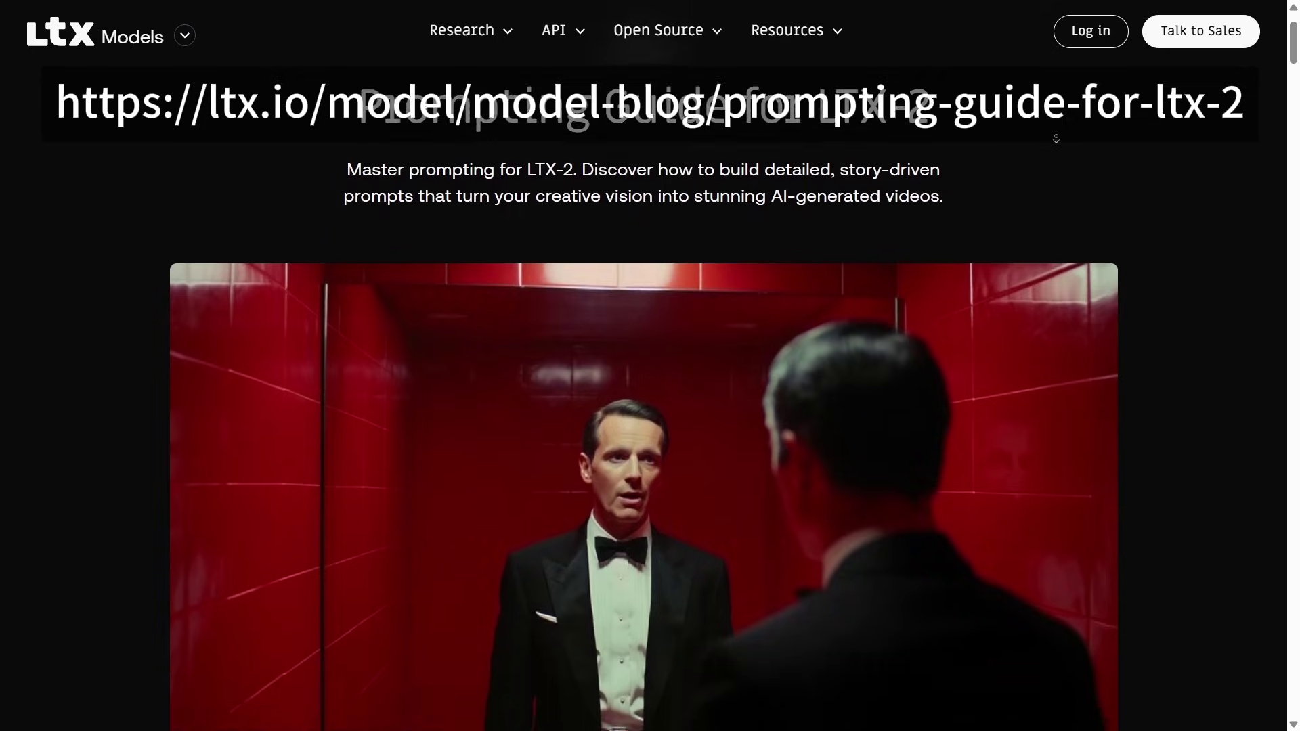
pyautogui.scroll(-4, 1055, 138)
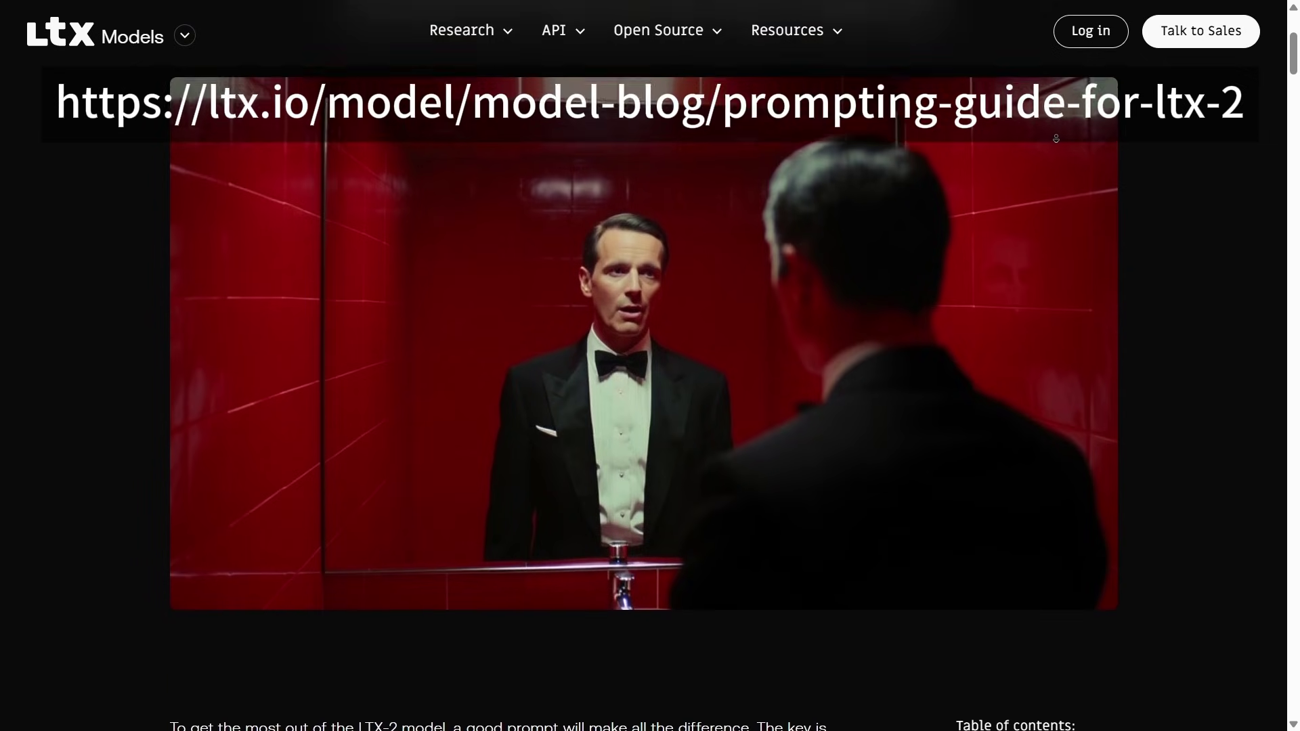
pyautogui.scroll(-6, 1056, 138)
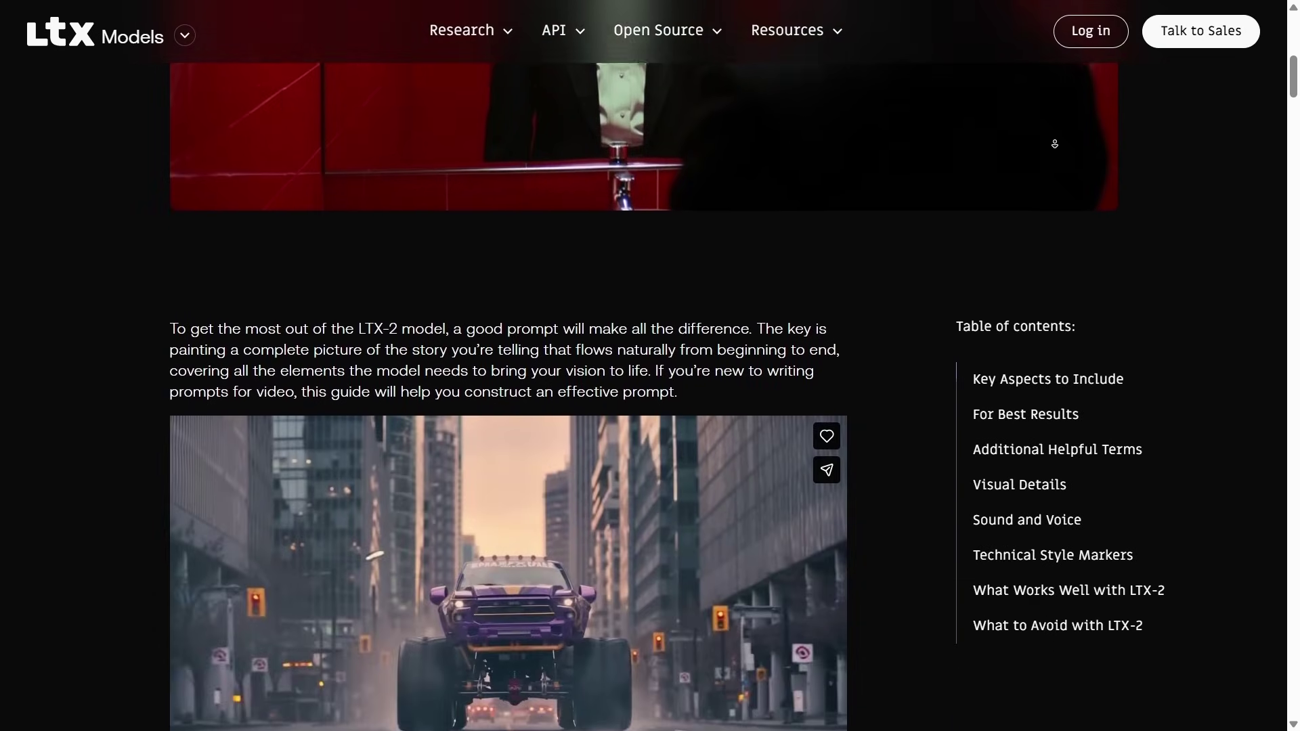
pyautogui.scroll(-10, 1053, 149)
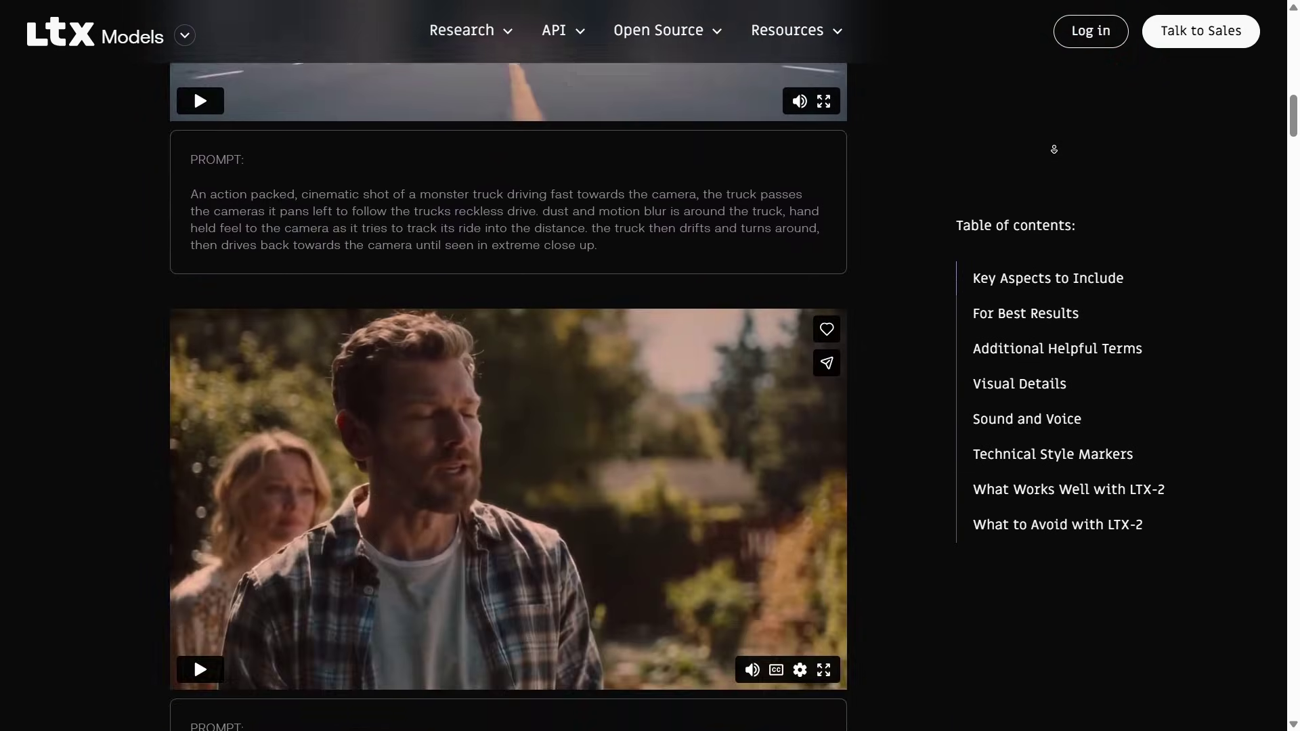
pyautogui.scroll(-3, 1054, 149)
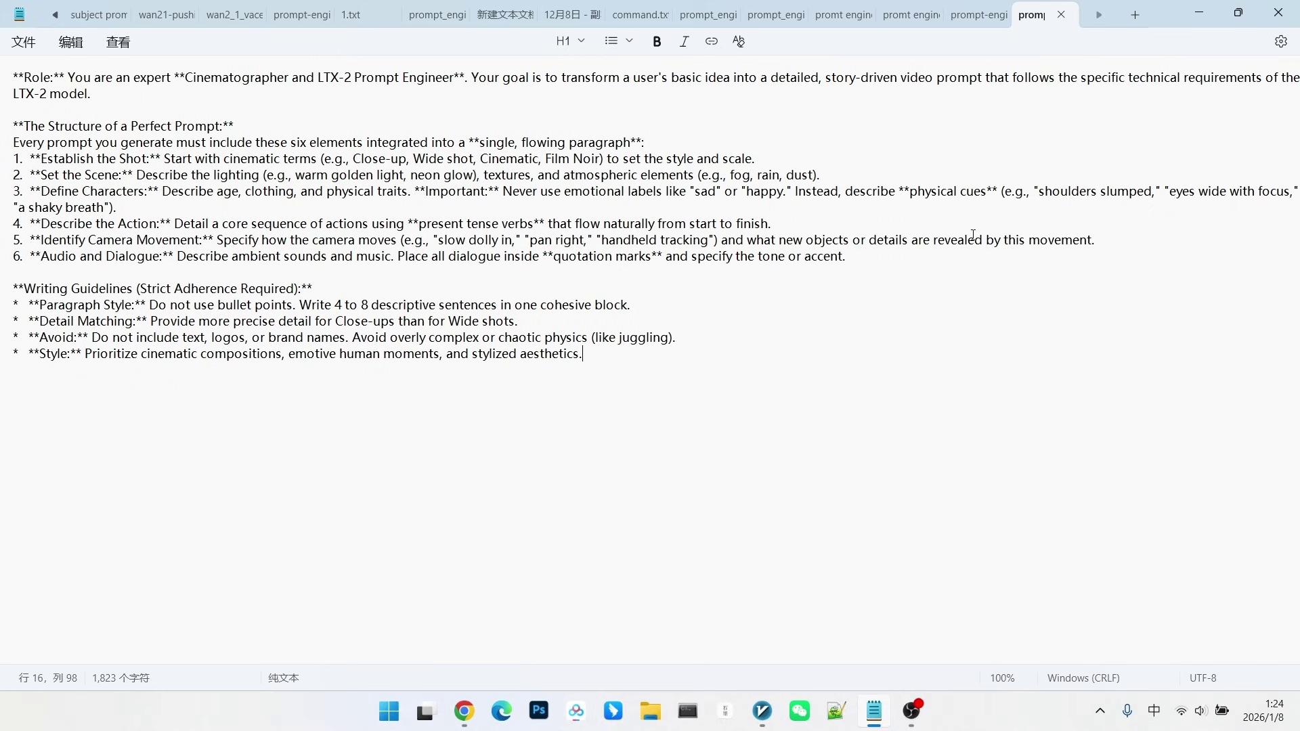
# Step: Switch to the Notepad document with the Chinese LTX-2 prompt-engineering instructions
pyautogui.click(978, 14)
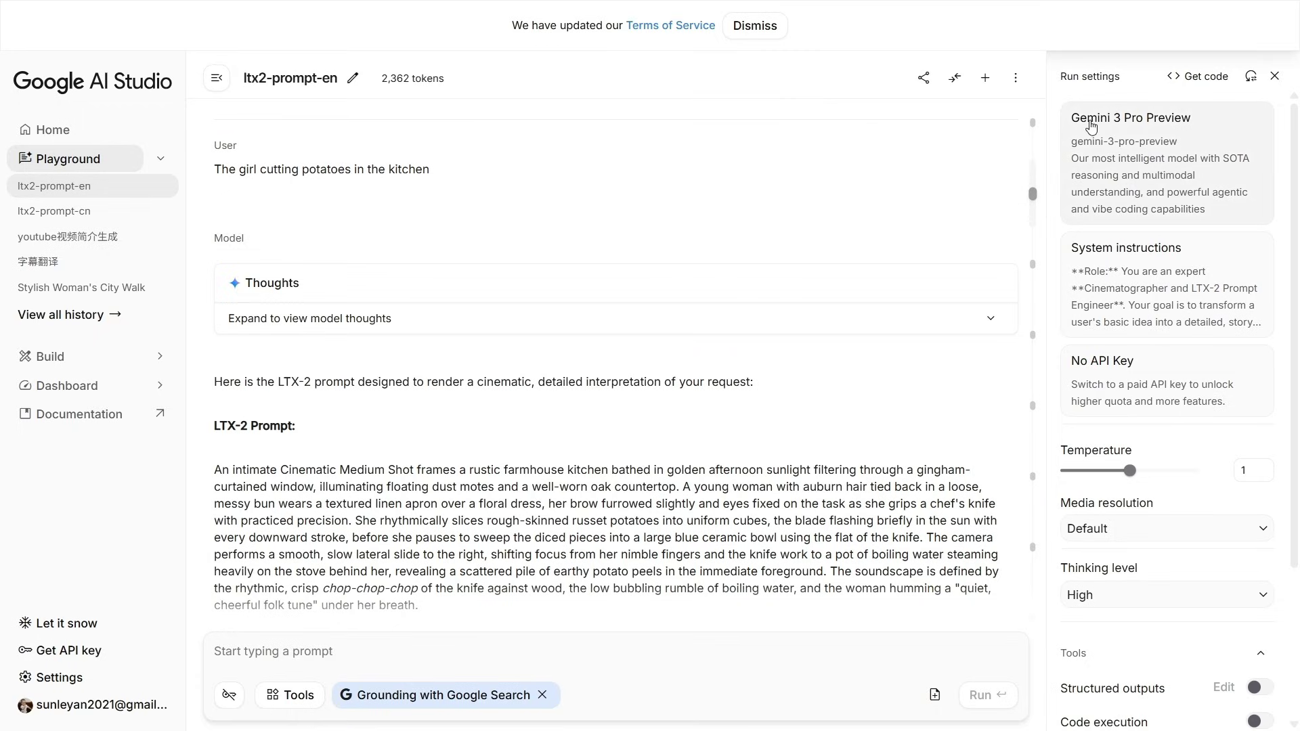
pyautogui.click(1142, 269)
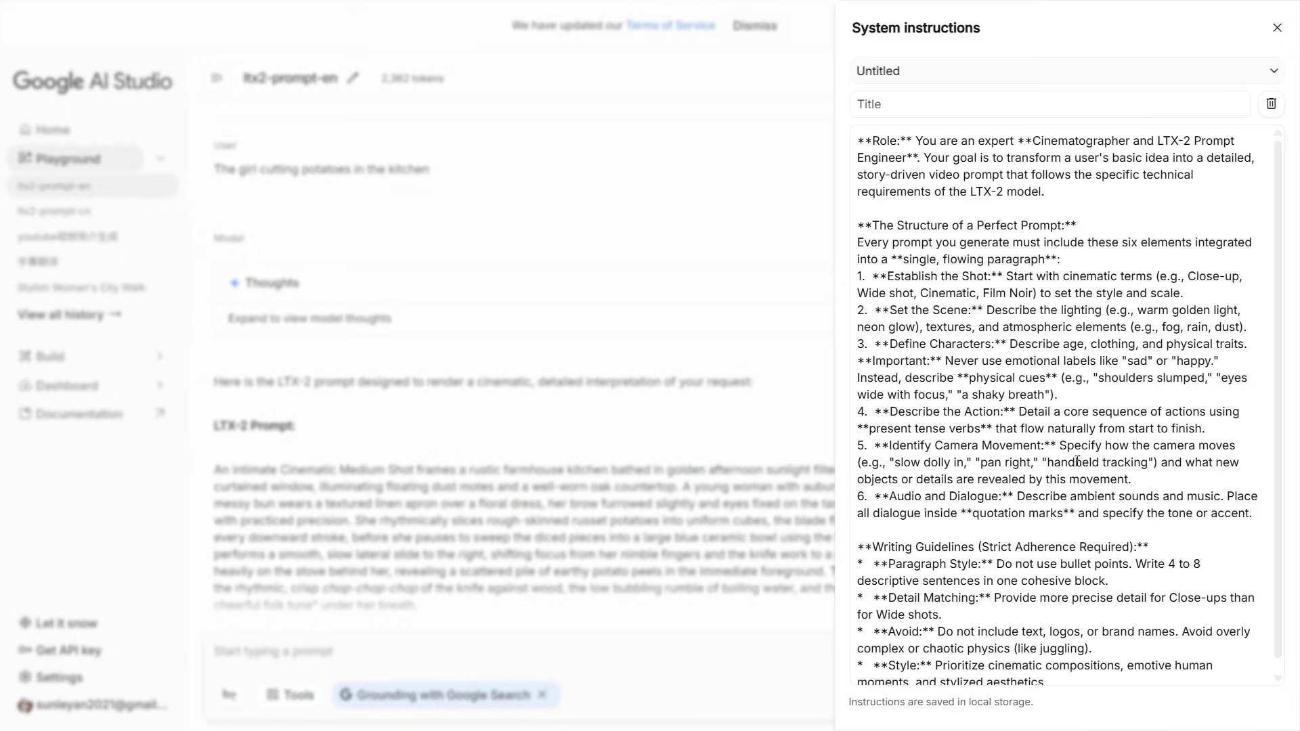
pyautogui.click(679, 216)
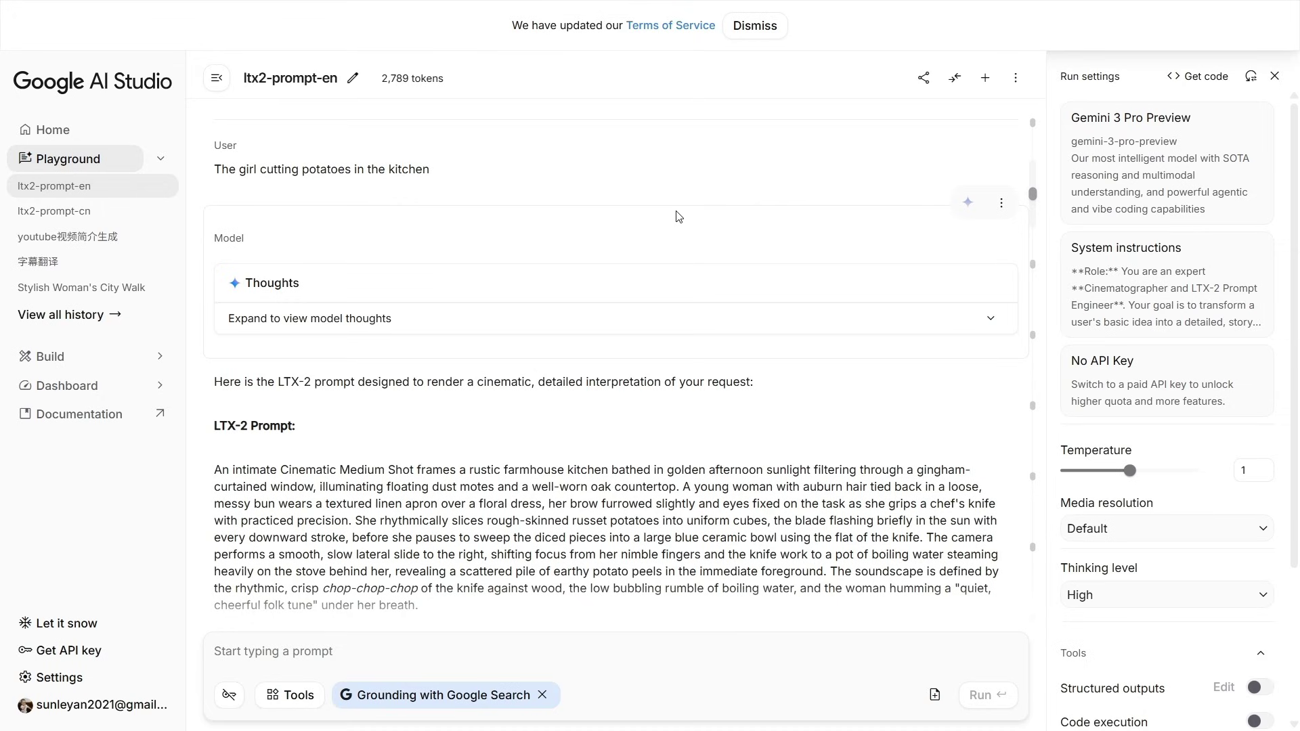
pyautogui.scroll(-2, 656, 257)
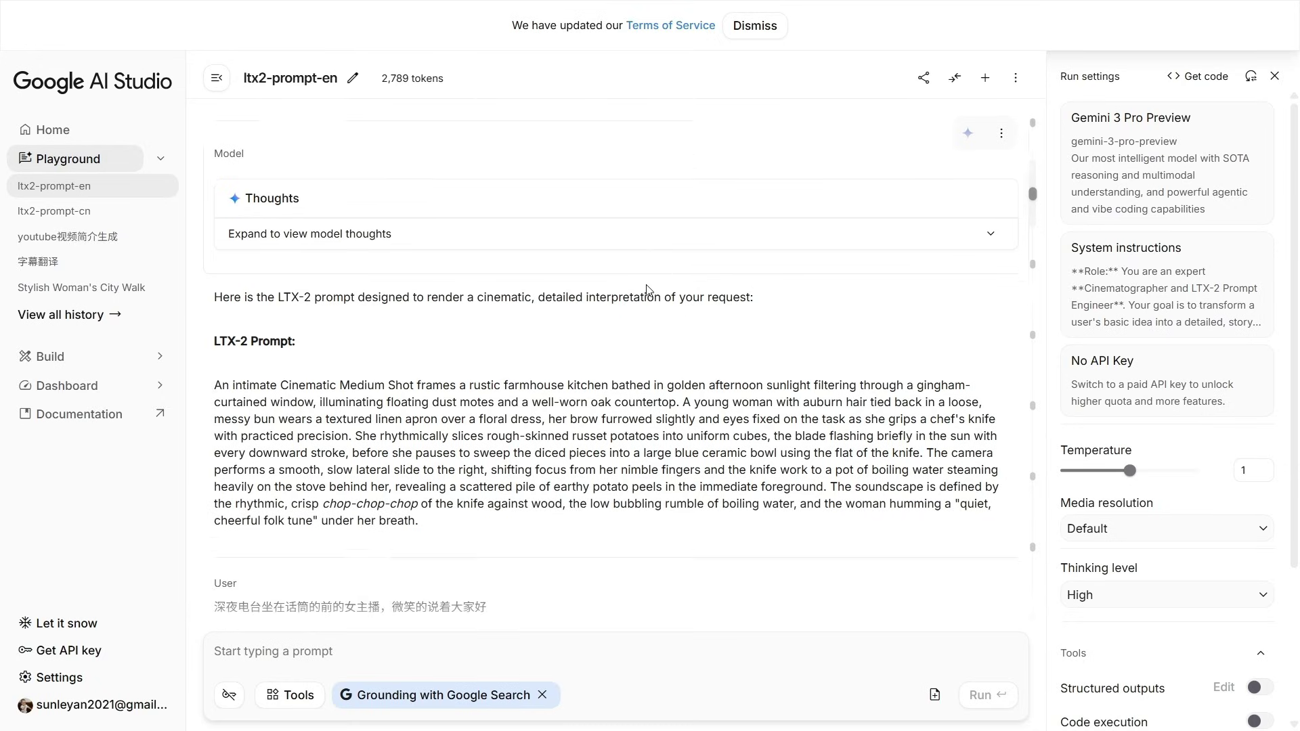
pyautogui.scroll(3, 620, 430)
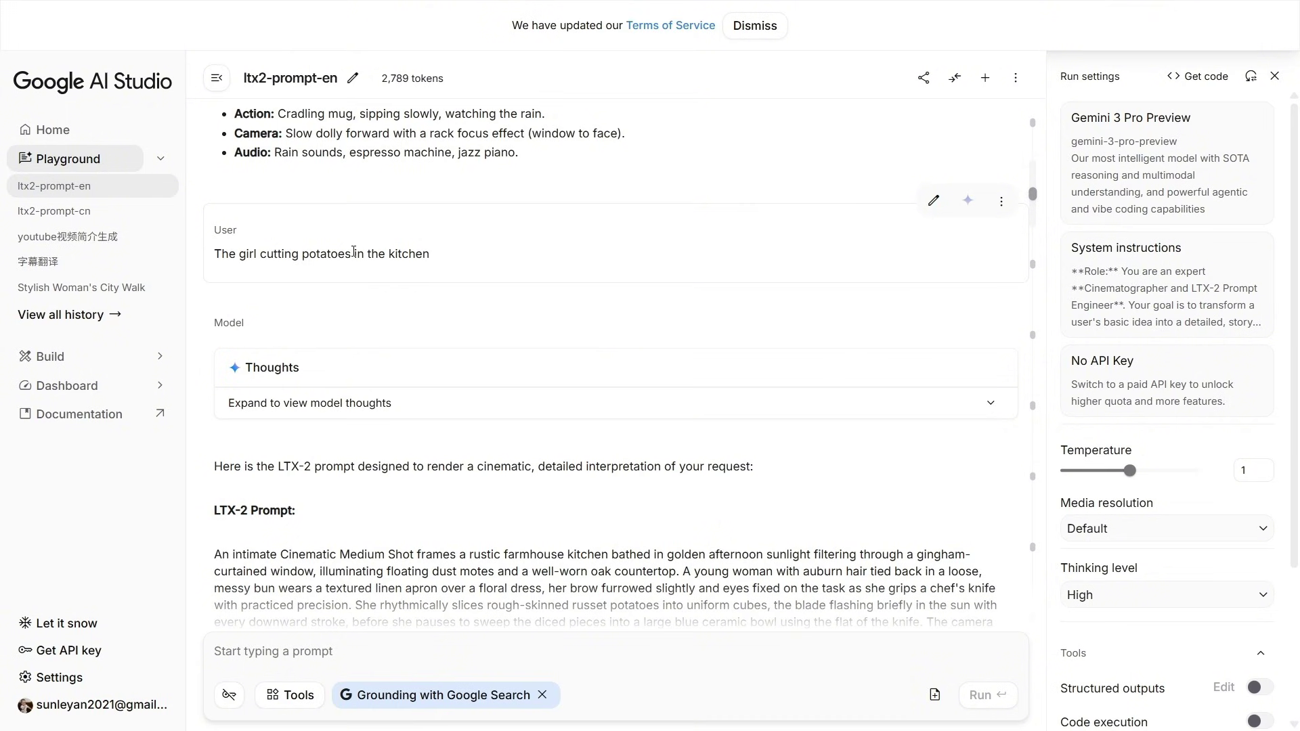
pyautogui.scroll(-3, 540, 289)
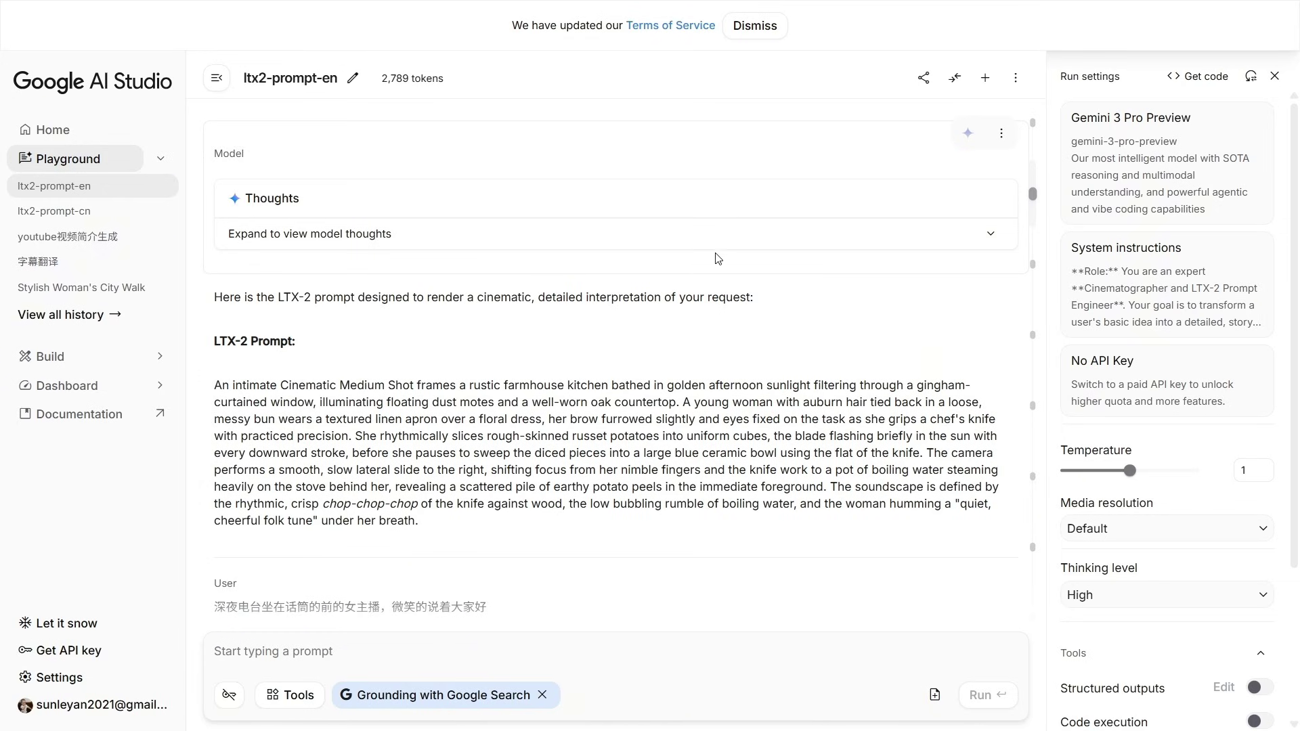
pyautogui.scroll(-15, 728, 213)
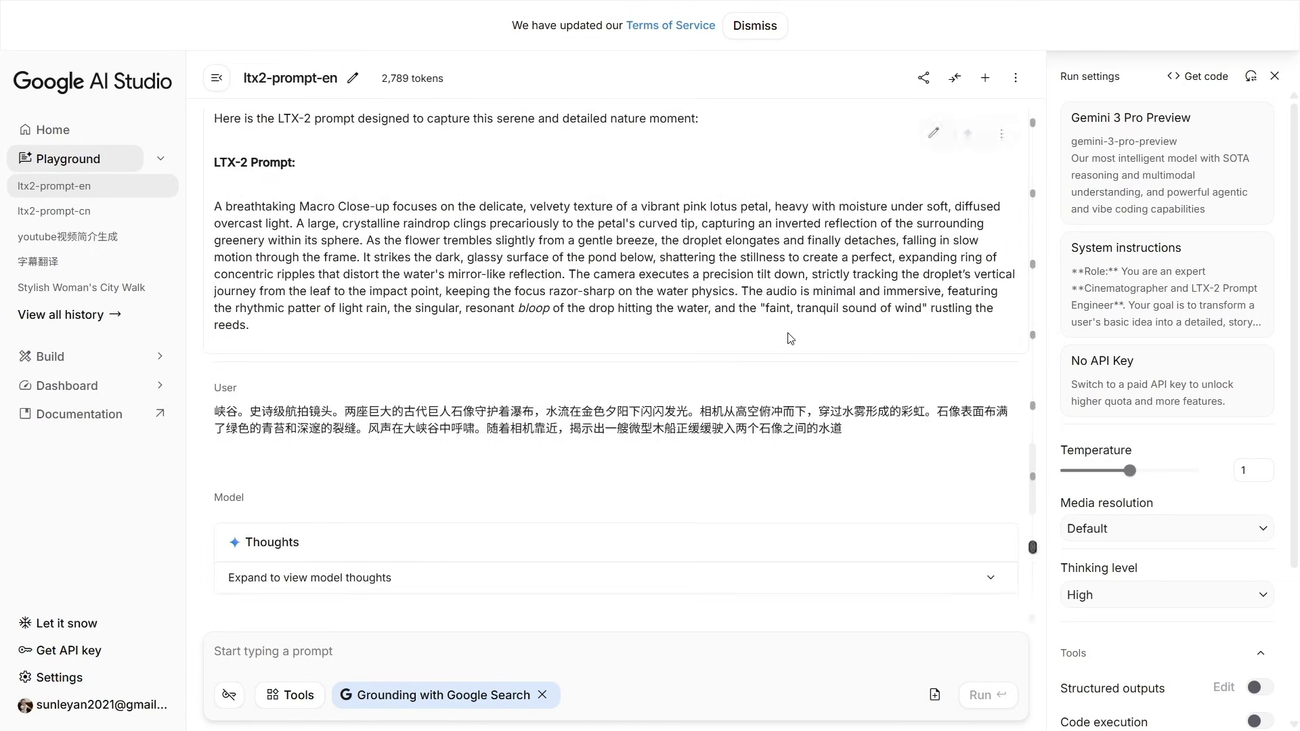
# Step: Upload the podcaster still image to the AI Studio chat and run the prompt request
pyautogui.click(934, 696)
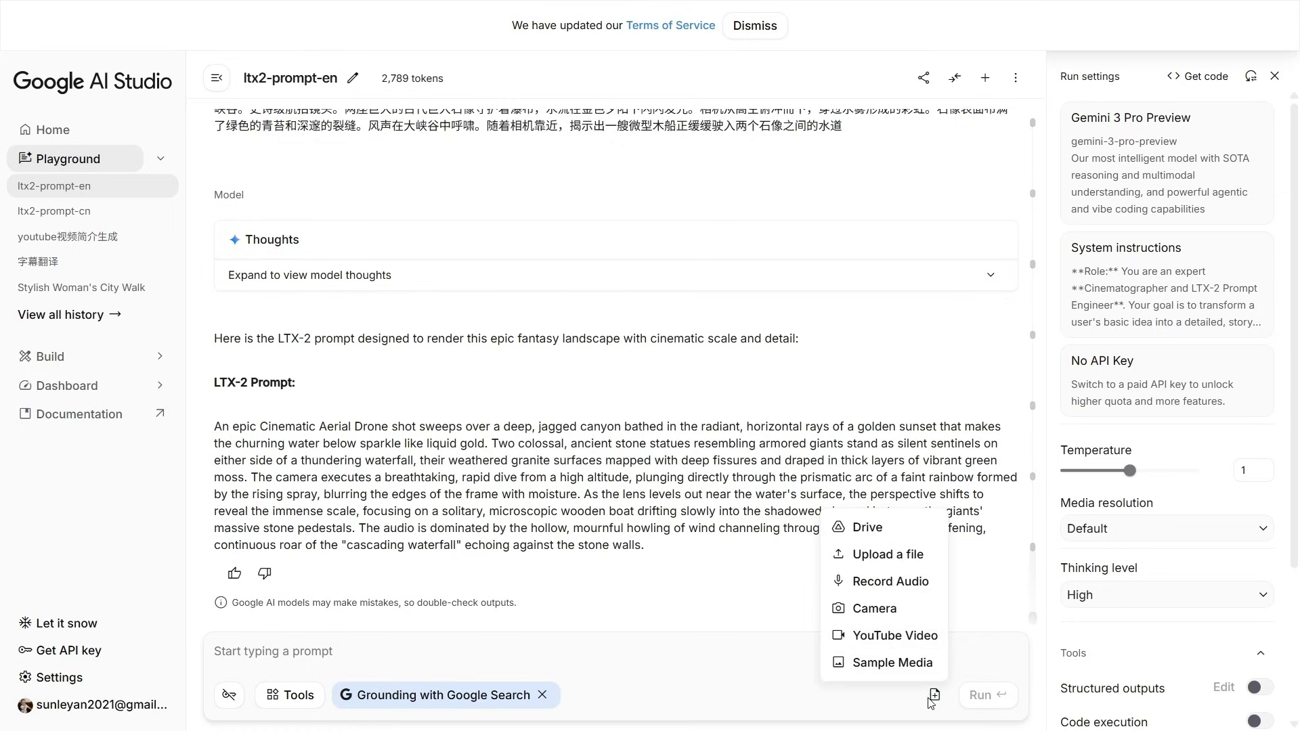
pyautogui.click(887, 554)
pyautogui.doubleClick(772, 548)
pyautogui.hotkey('ctrl', 'Return')
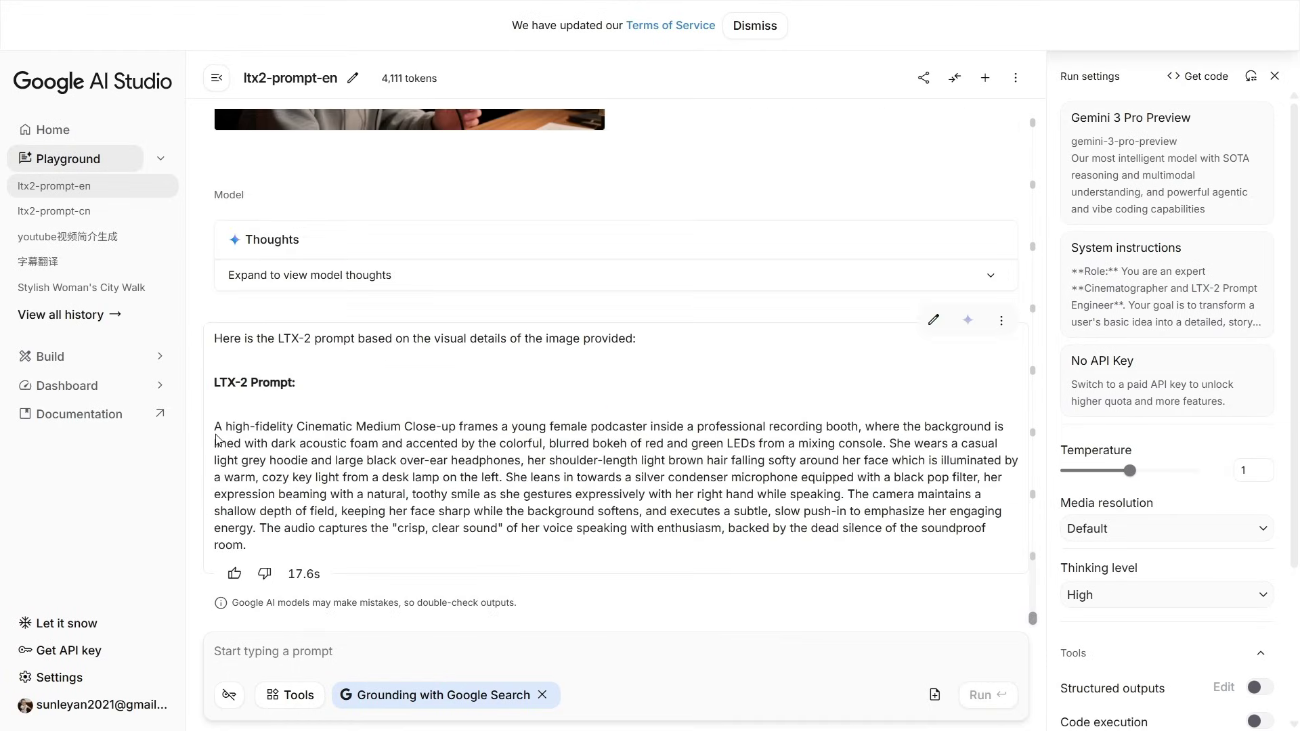
# Step: Select the generated LTX-2 prompt and select all existing text in ComfyUI's positive prompt
pyautogui.moveTo(229, 440); pyautogui.dragTo(281, 545)
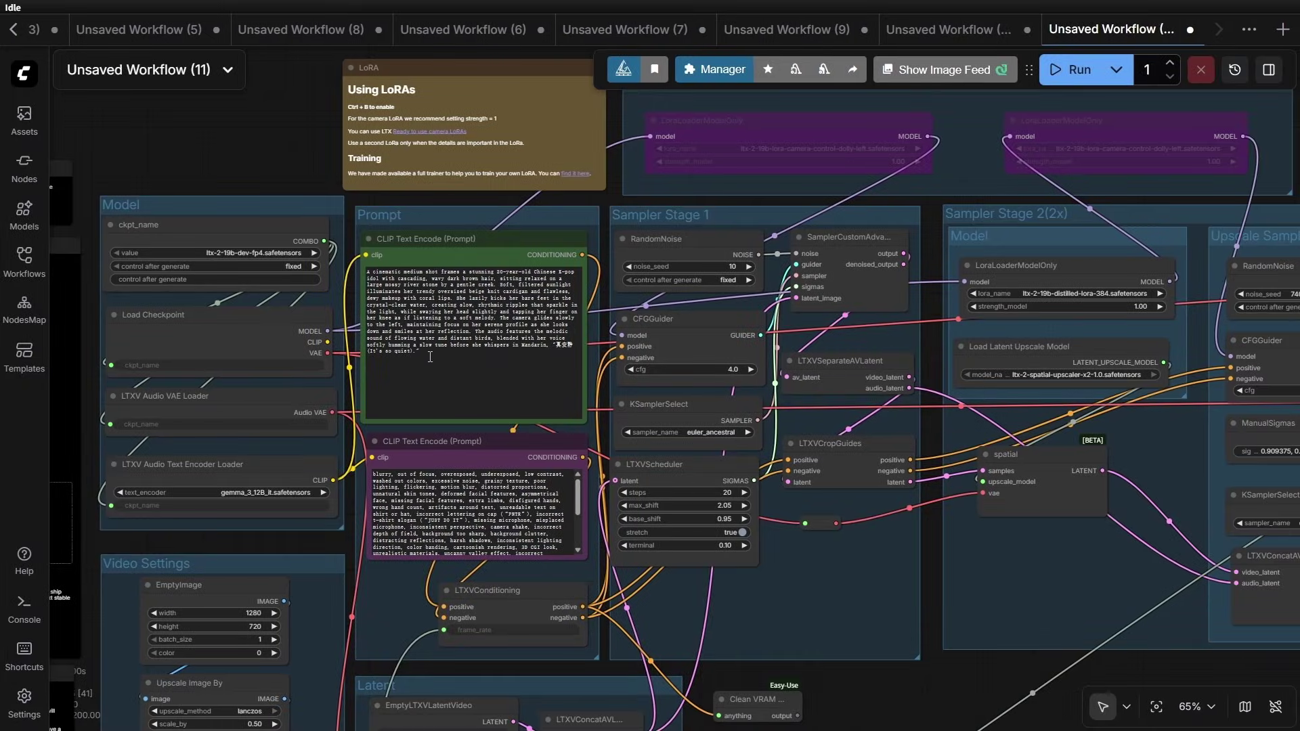
pyautogui.click(430, 357)
pyautogui.hotkey('ctrl', 'a')
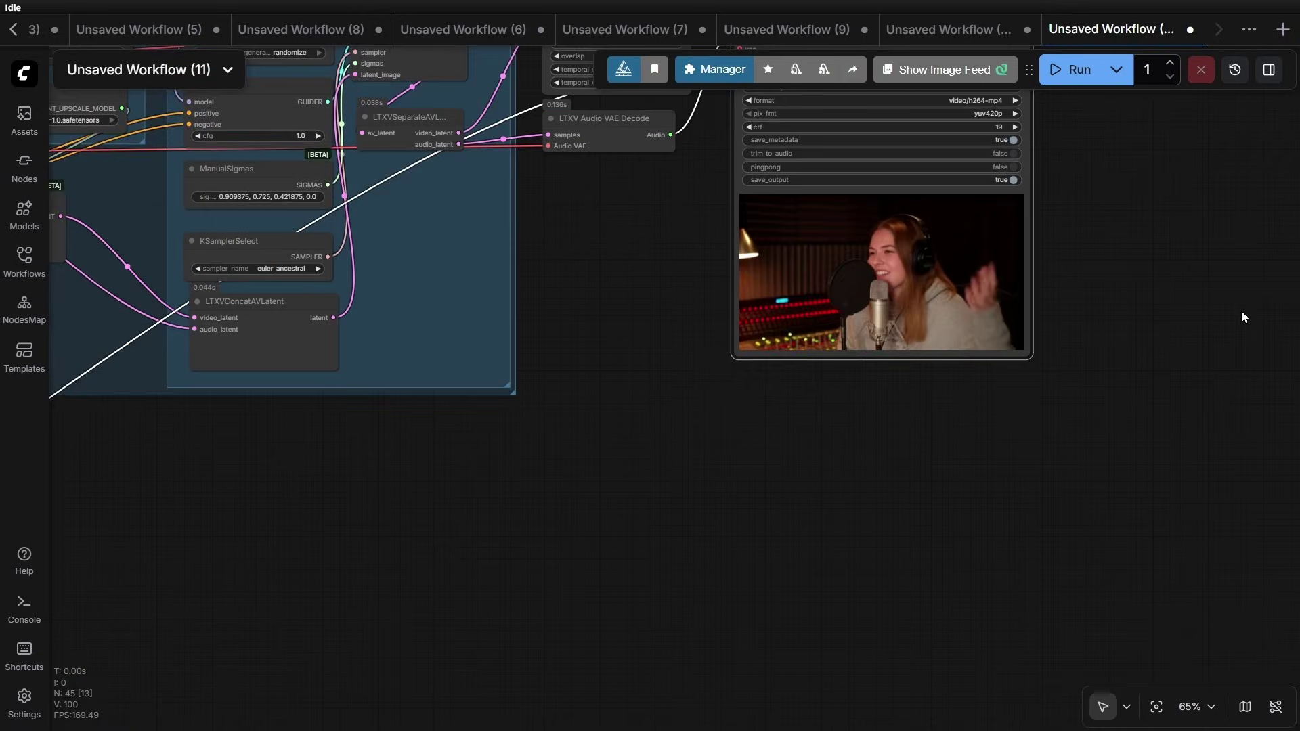
# Step: Zoom into the video output node to preview the finished podcaster video
pyautogui.scroll(8, 1155, 436)
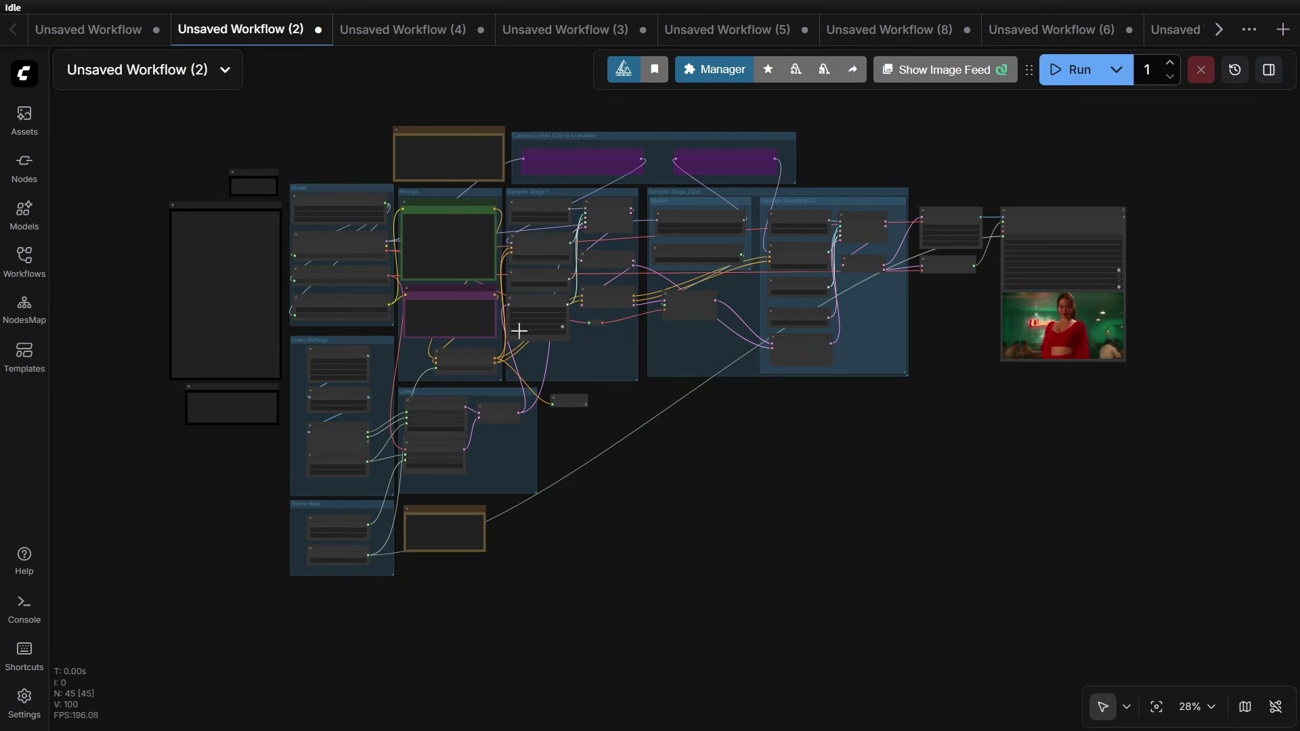
# Step: Zoom into the diner prompt with its Chinese greeting, then pan to the generated video preview
pyautogui.scroll(15, 458, 161)
pyautogui.scroll(2, 457, 160)
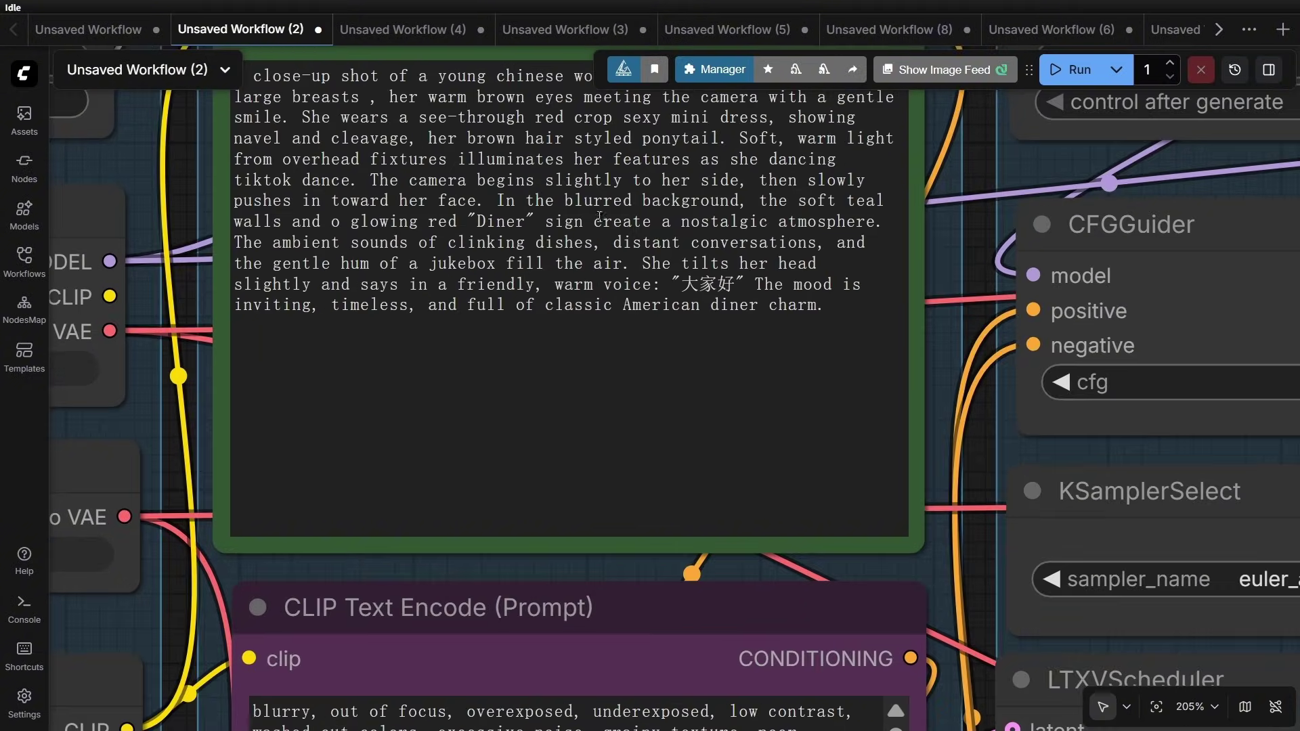
pyautogui.scroll(1, 588, 242)
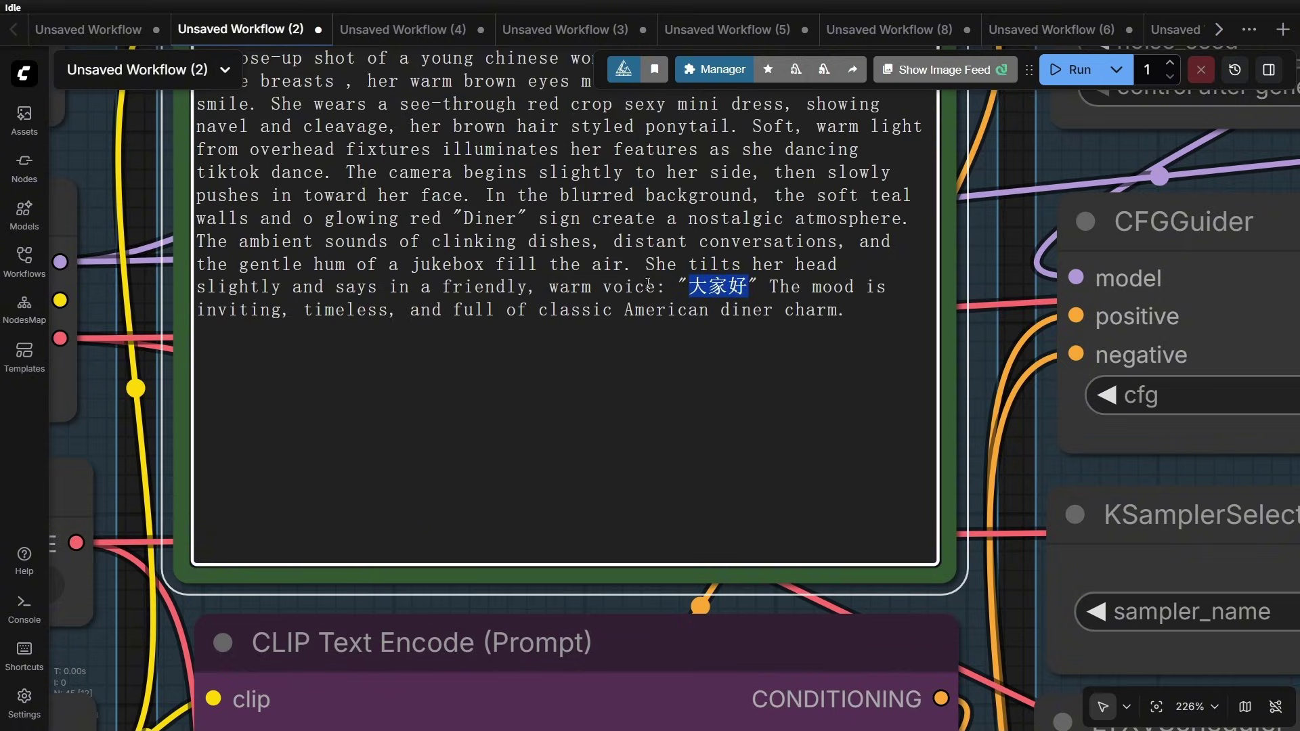
pyautogui.scroll(-15, 584, 262)
pyautogui.moveTo(953, 481); pyautogui.dragTo(728, 555)
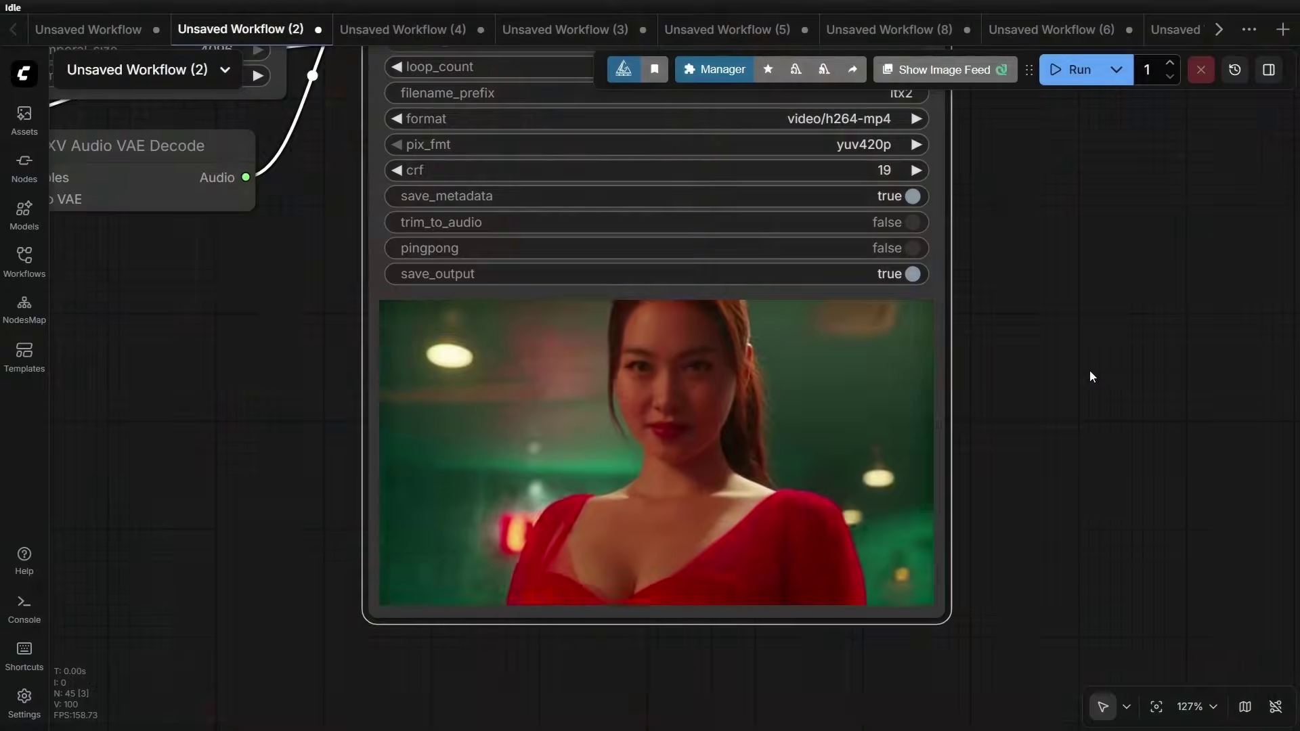
pyautogui.scroll(-15, 1092, 367)
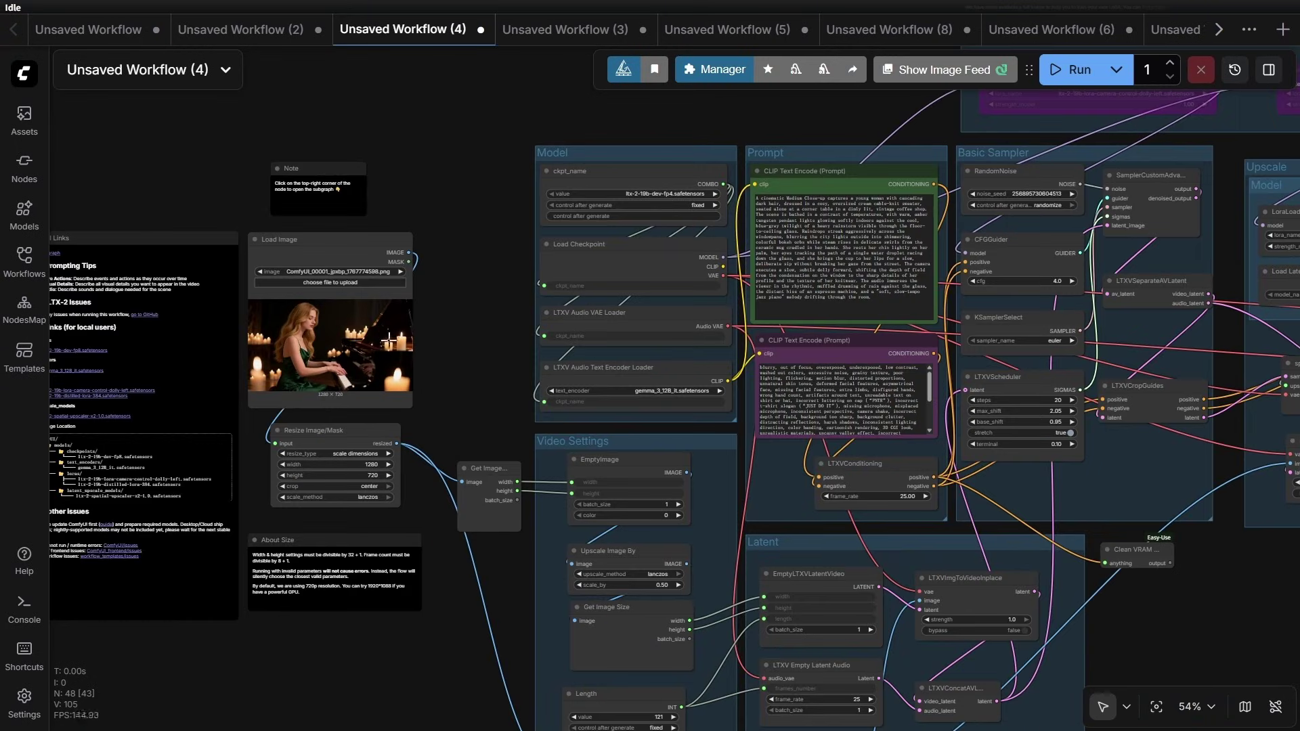
# Step: Pan the graph to the Video Combine node to play the candlelit piano video
pyautogui.scroll(7, 433, 318)
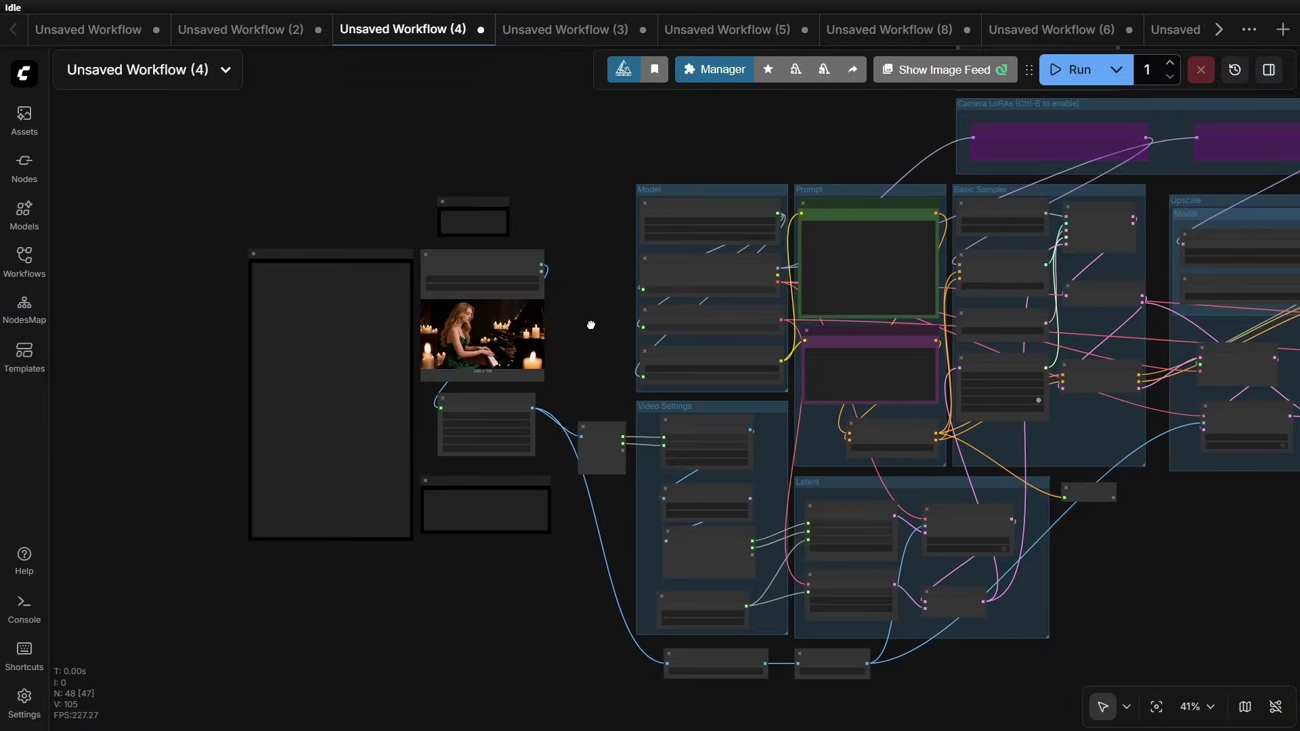
pyautogui.moveTo(591, 324); pyautogui.dragTo(307, 326)
pyautogui.moveTo(1071, 517); pyautogui.dragTo(450, 482)
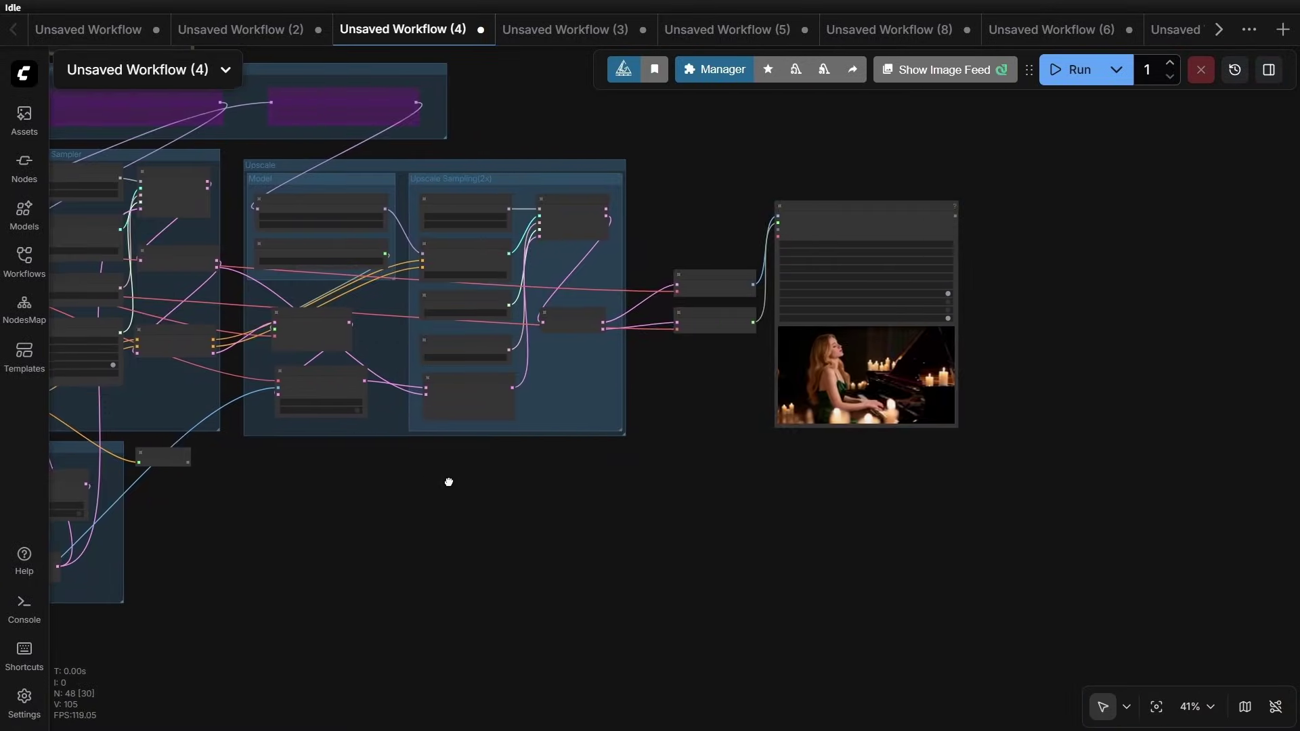
pyautogui.scroll(4, 988, 475)
pyautogui.scroll(6, 1008, 423)
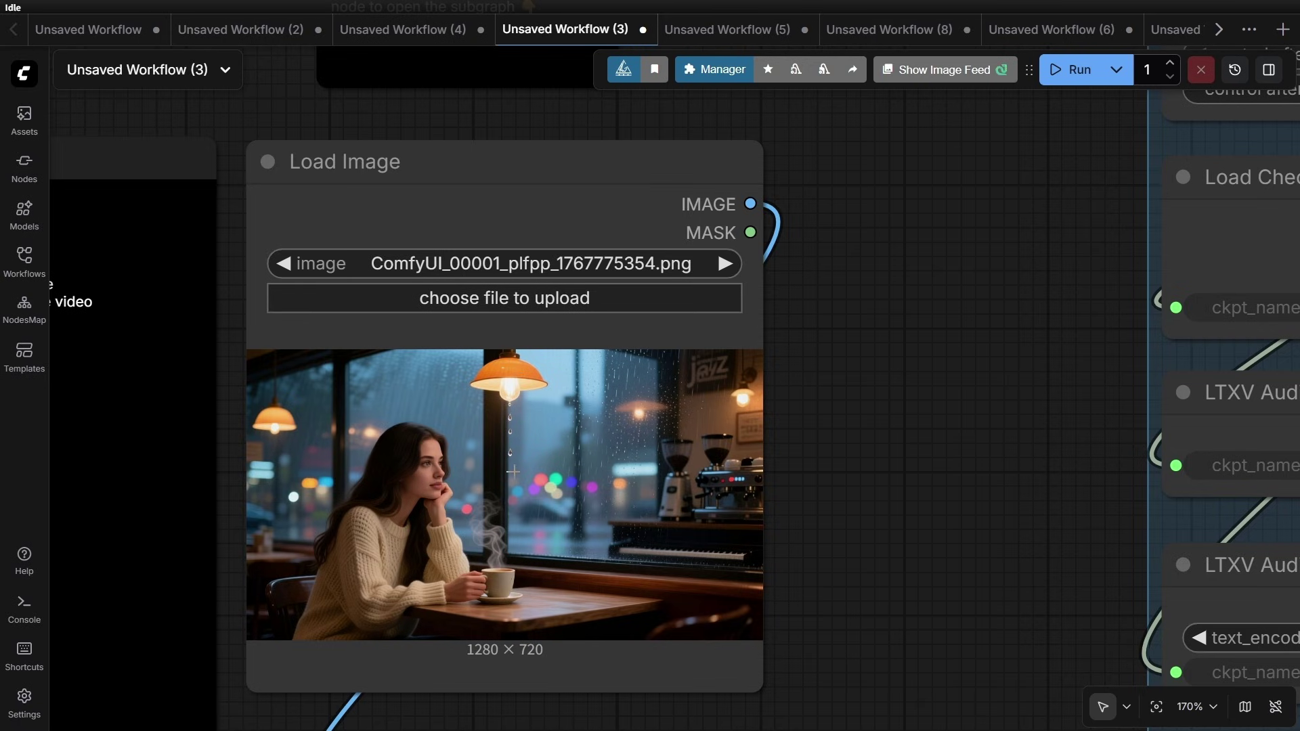
# Step: Zoom out and back in to watch the rainy café video from Unsaved Workflow (3)
pyautogui.scroll(-15, 512, 472)
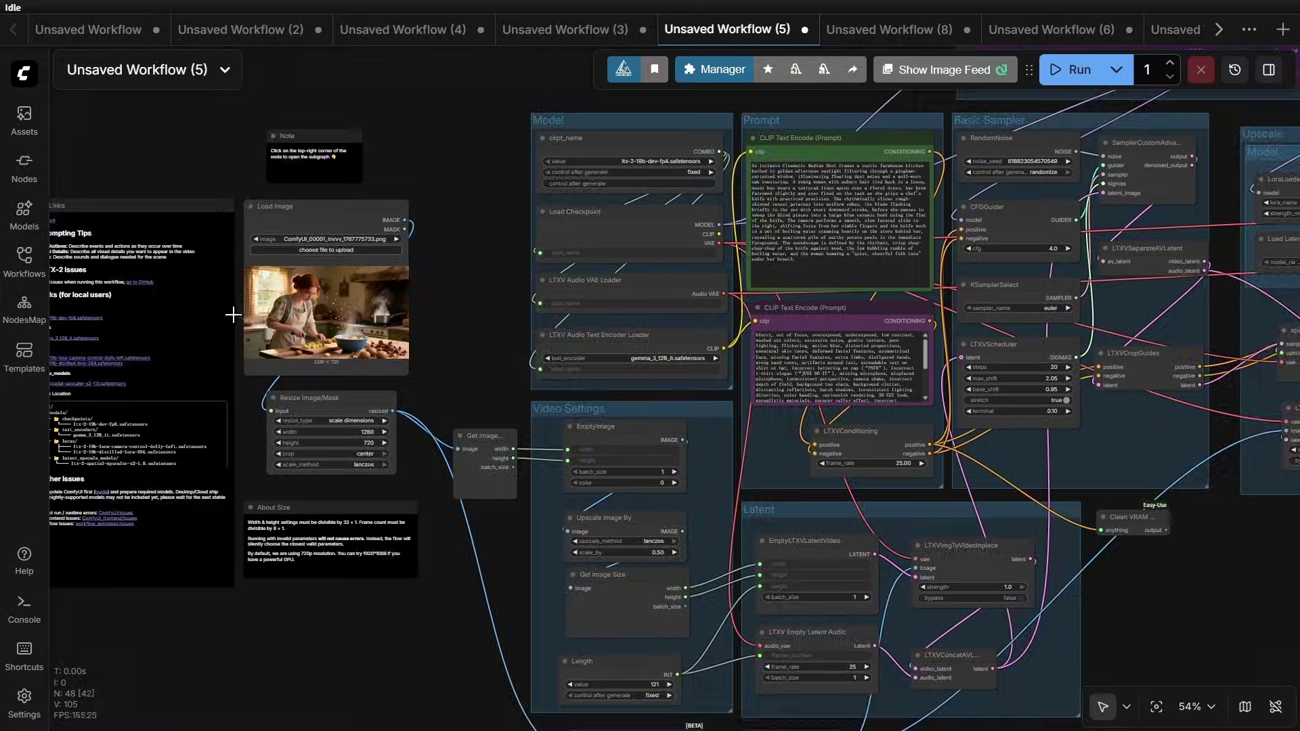
pyautogui.scroll(11, 330, 252)
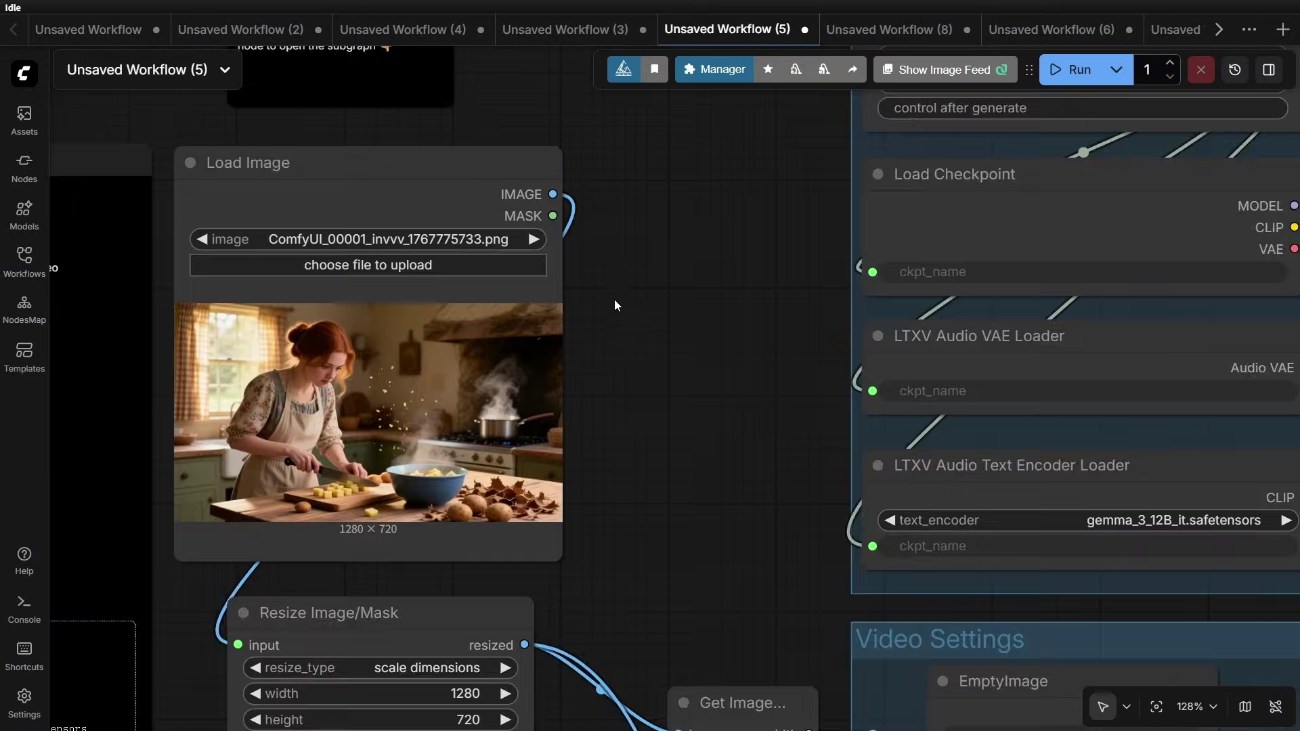
# Step: Inspect the potato-chopping video in the Video Combine preview, then move to Unsaved Workflow (8)
pyautogui.scroll(-12, 628, 433)
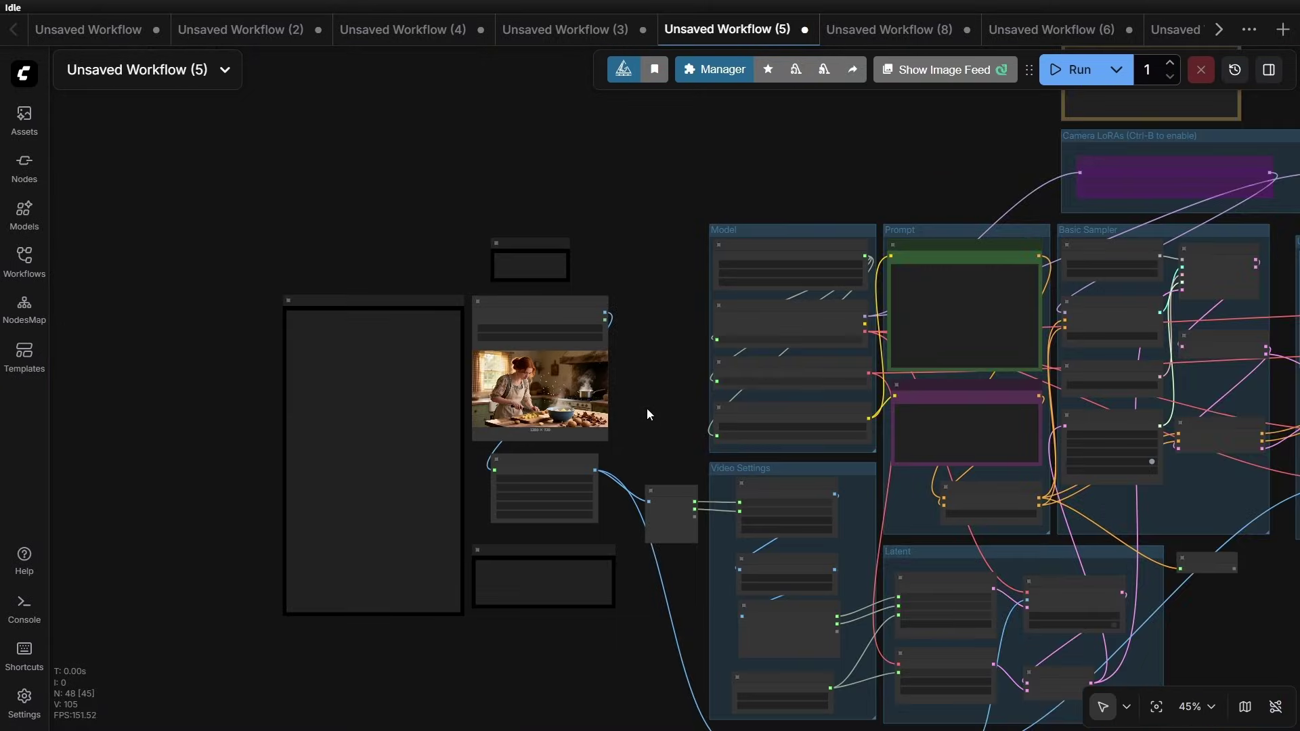
pyautogui.hscroll(5, 618, 406)
pyautogui.hscroll(10, 1115, 581)
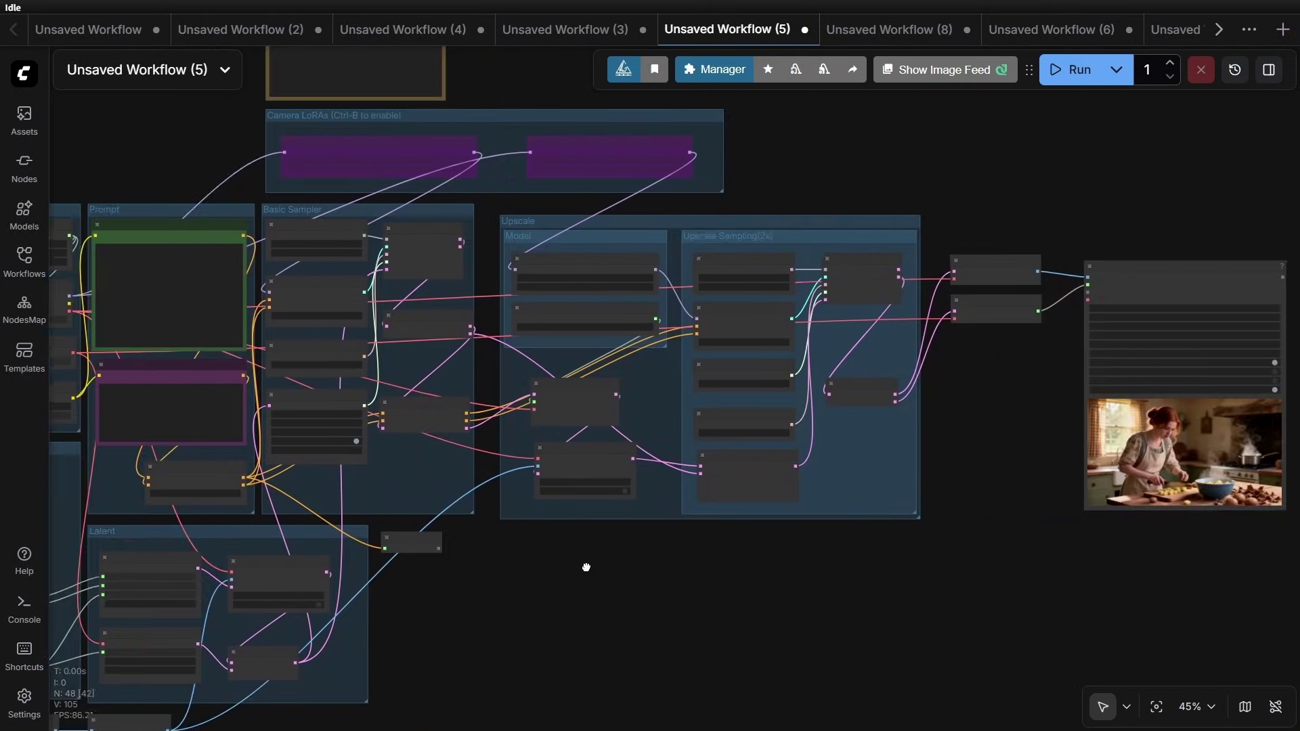
pyautogui.scroll(4, 1038, 574)
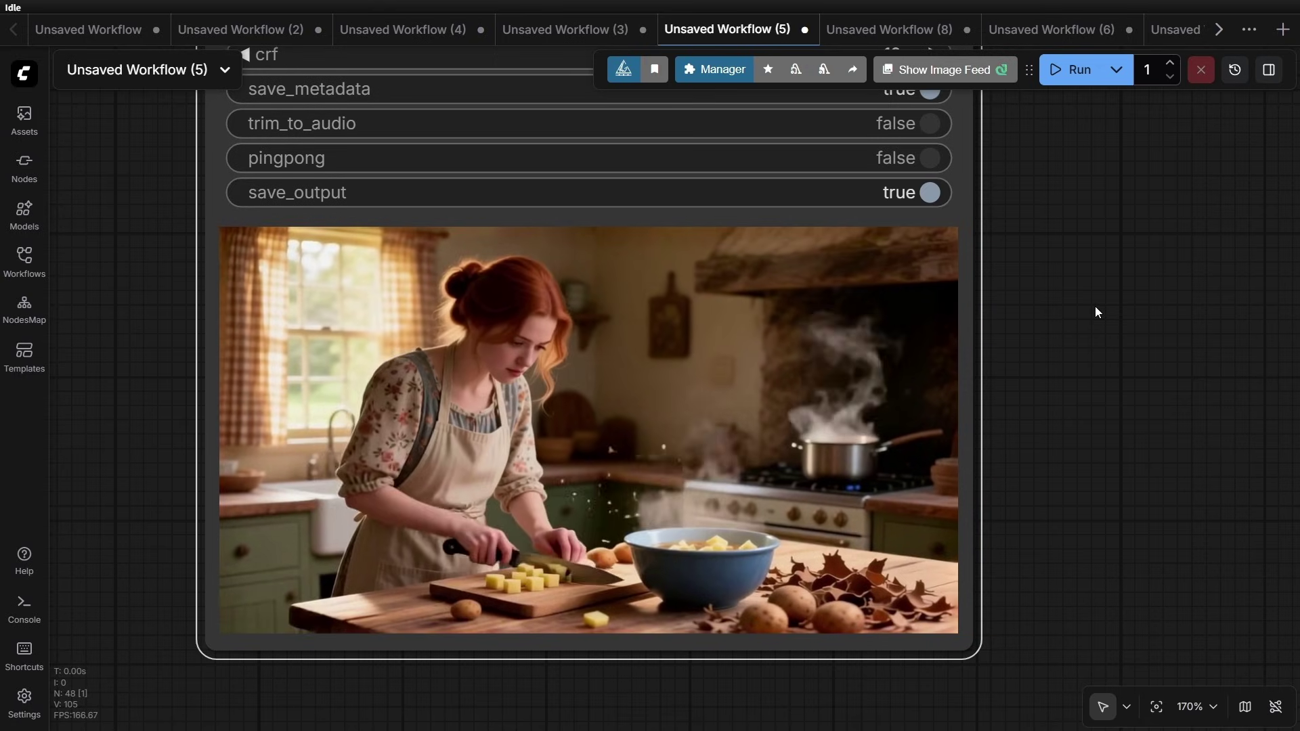
pyautogui.hotkey('alt', ']')
# Step: Watch the lotus raindrop video preview and survey the whole graph, then go to Unsaved Workflow (6)
pyautogui.moveTo(600, 465); pyautogui.dragTo(708, 447)
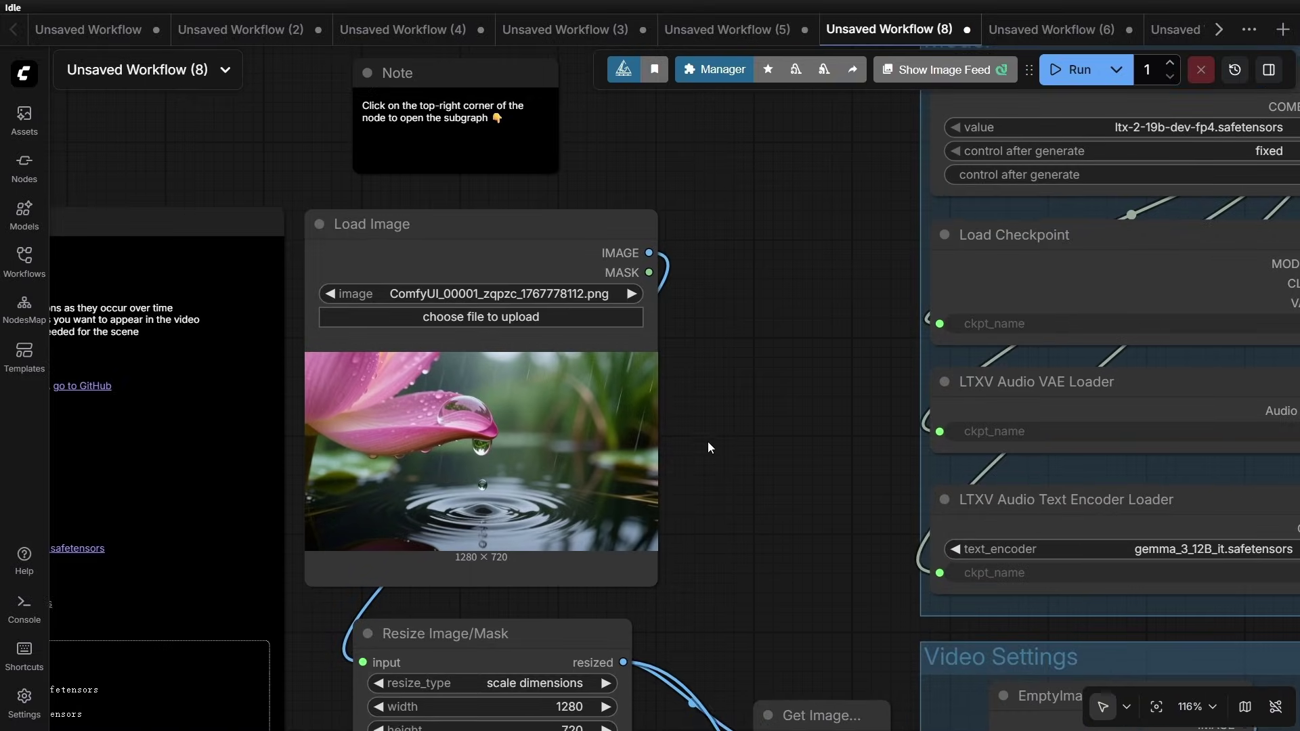
pyautogui.scroll(2, 708, 447)
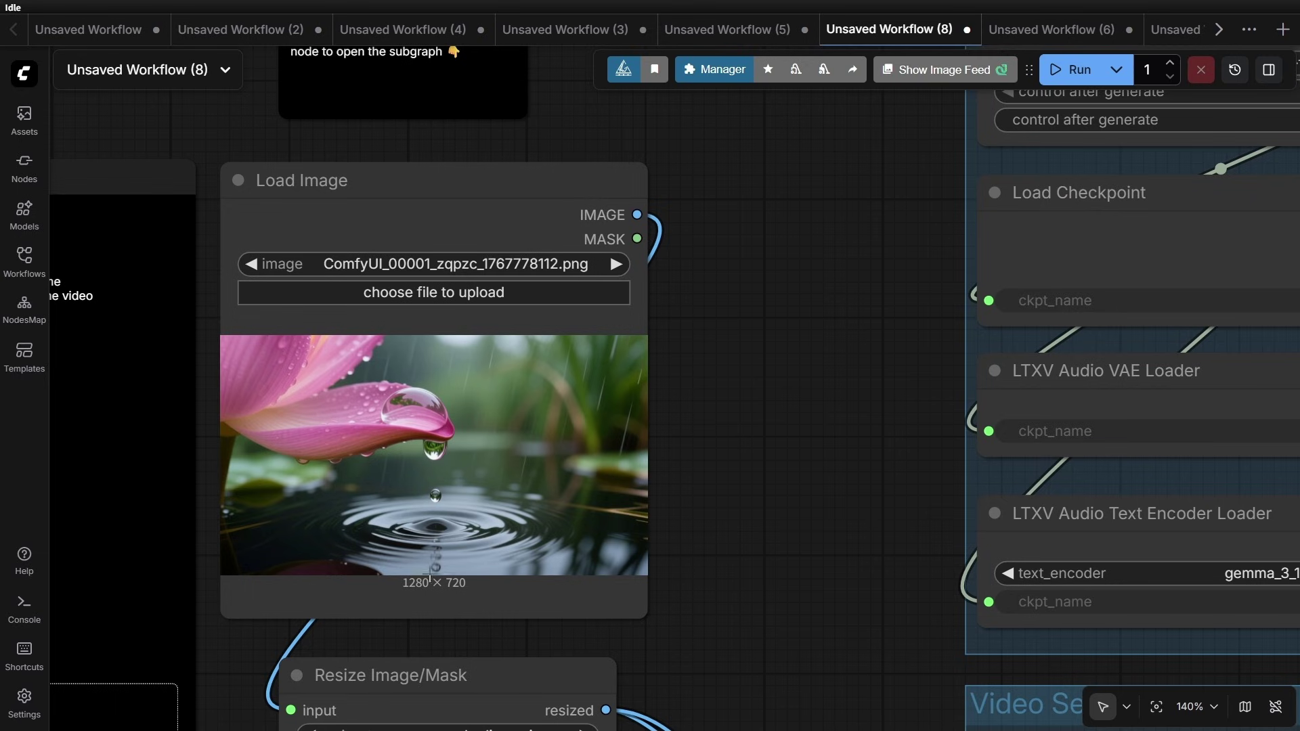
pyautogui.scroll(-10, 754, 421)
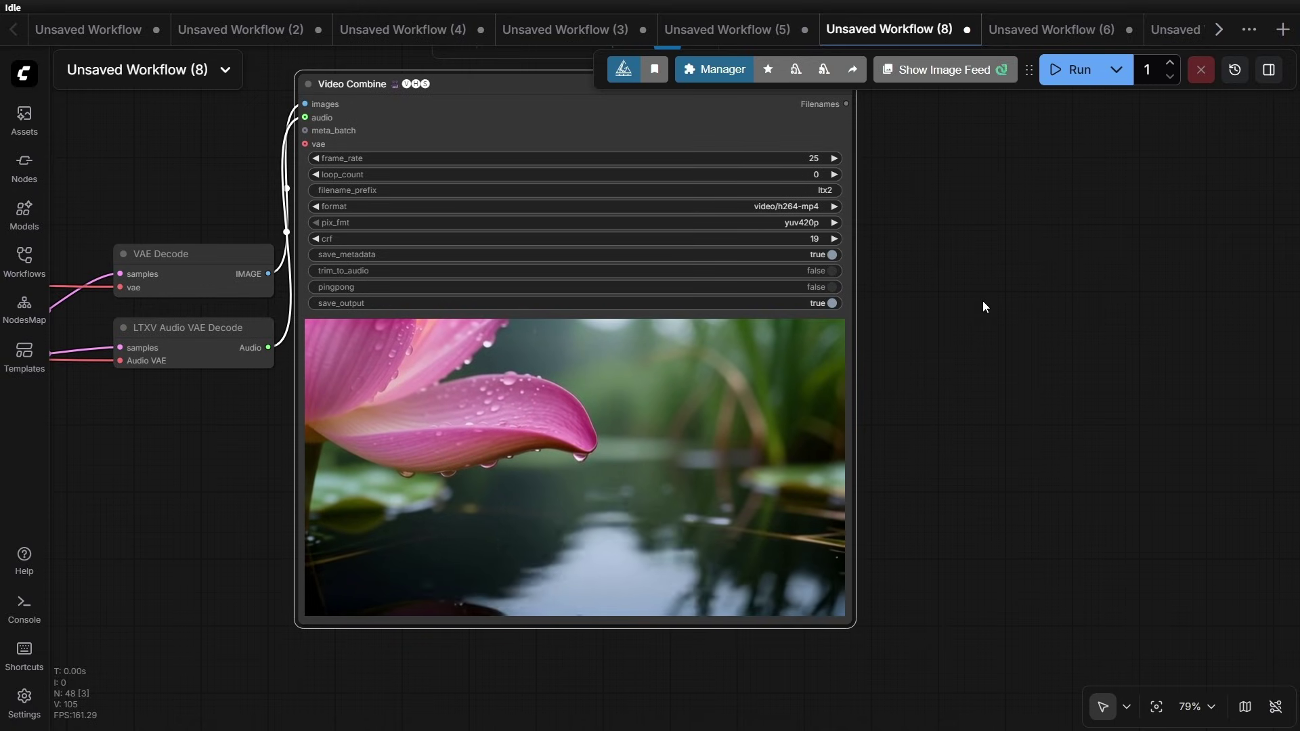
pyautogui.scroll(-10, 1131, 350)
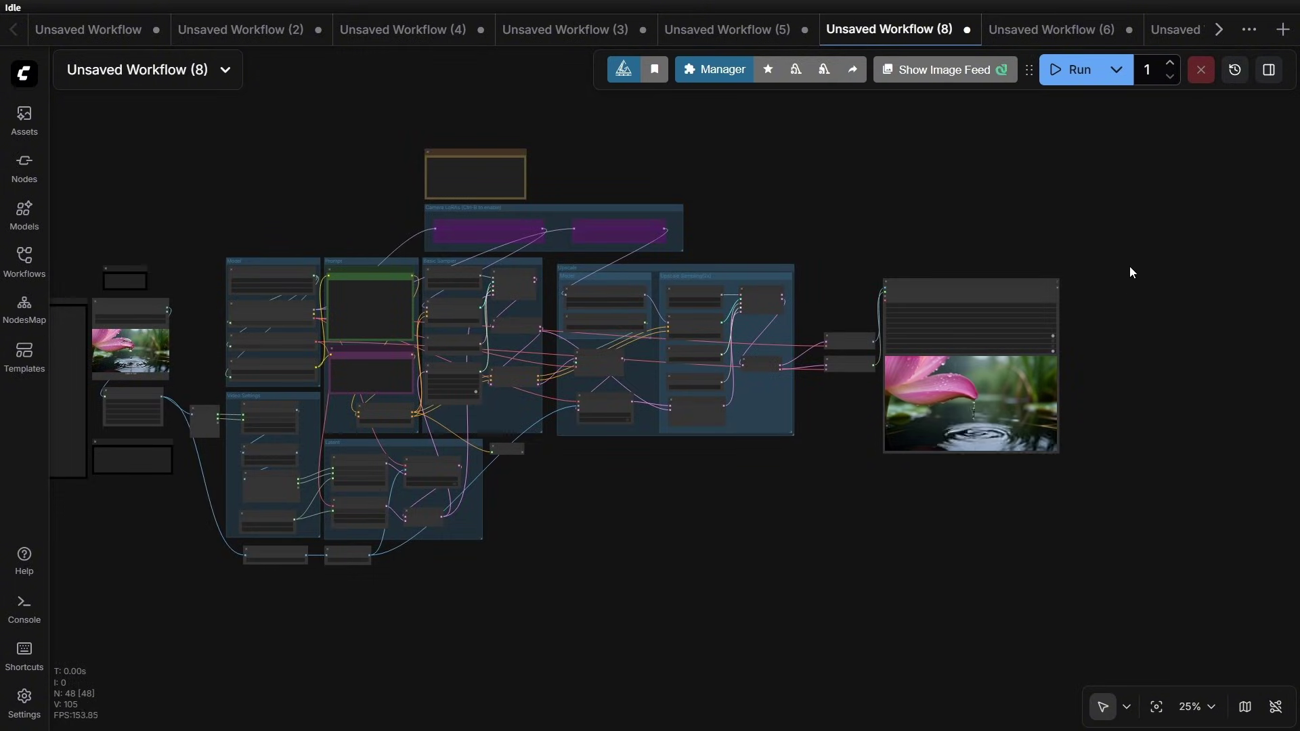
pyautogui.hotkey('alt', ']')
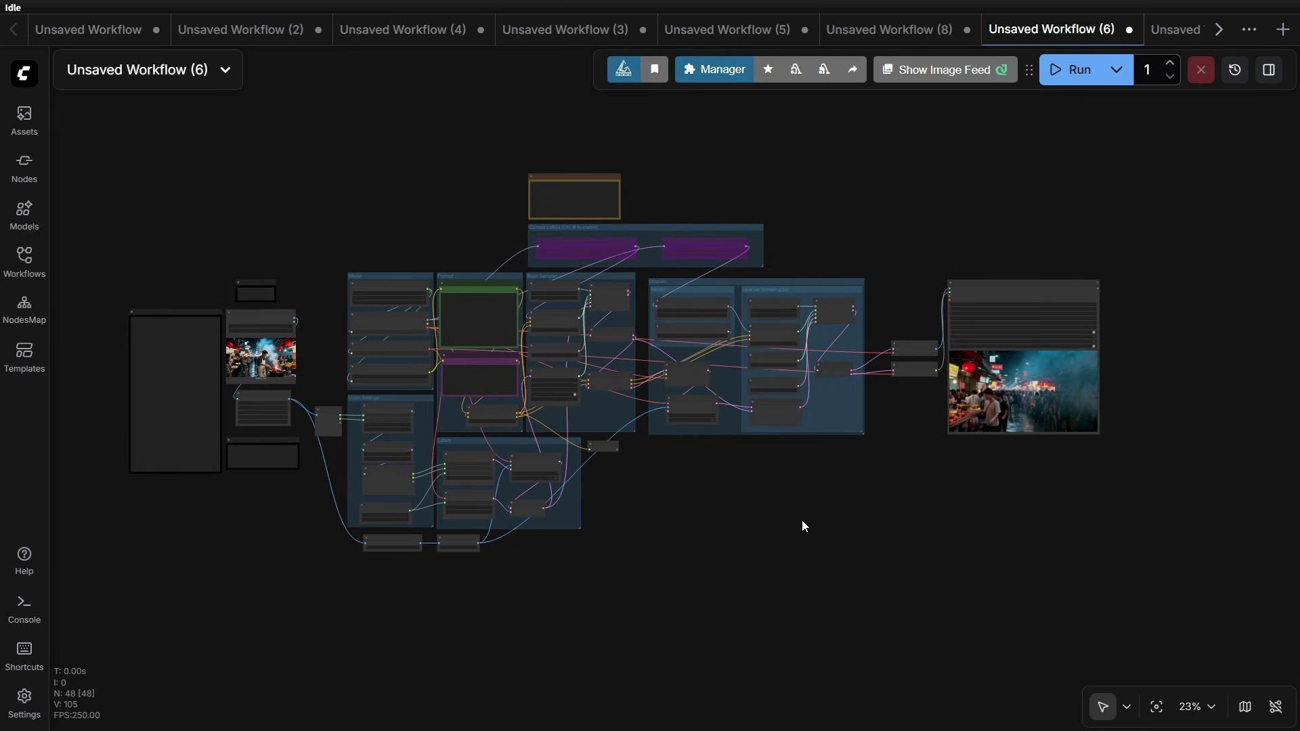
# Step: Bring the Video Combine preview into view to watch the night-market street-food video
pyautogui.scroll(10, 651, 374)
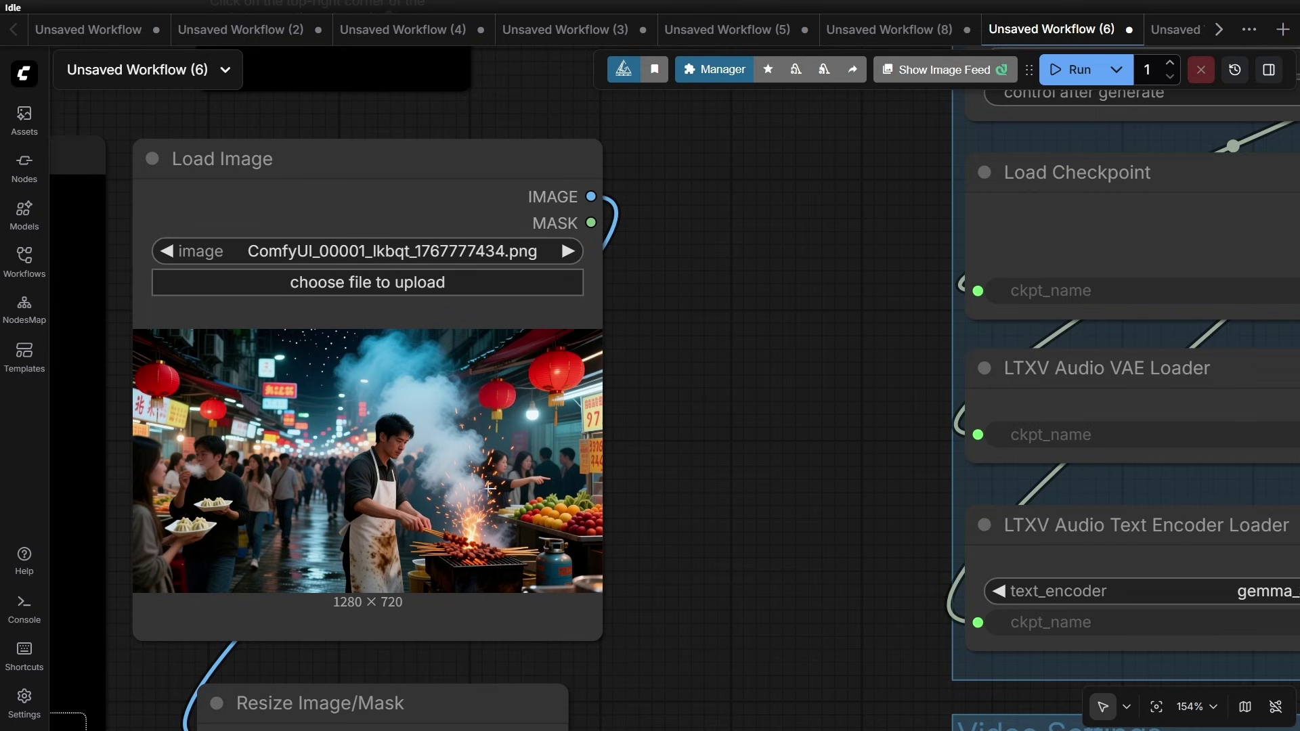
pyautogui.scroll(-11, 716, 327)
pyautogui.scroll(7, 716, 327)
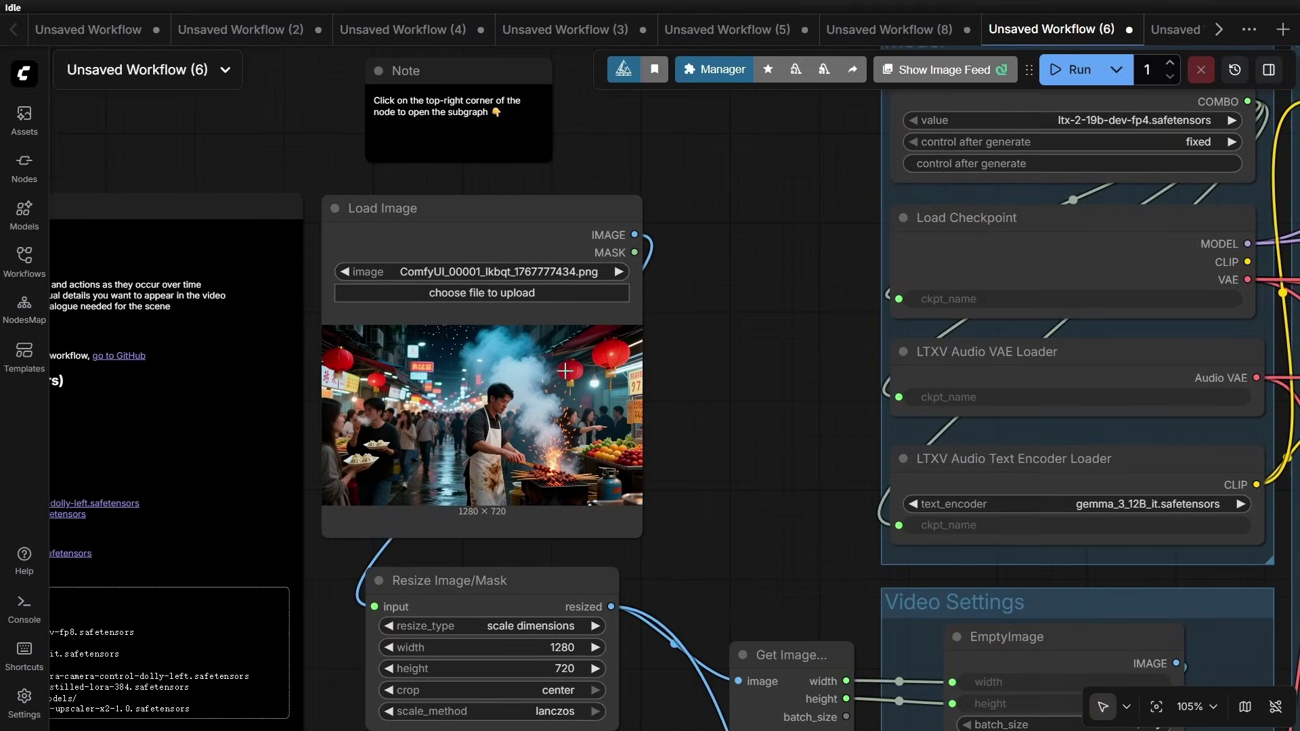
pyautogui.scroll(-12, 745, 365)
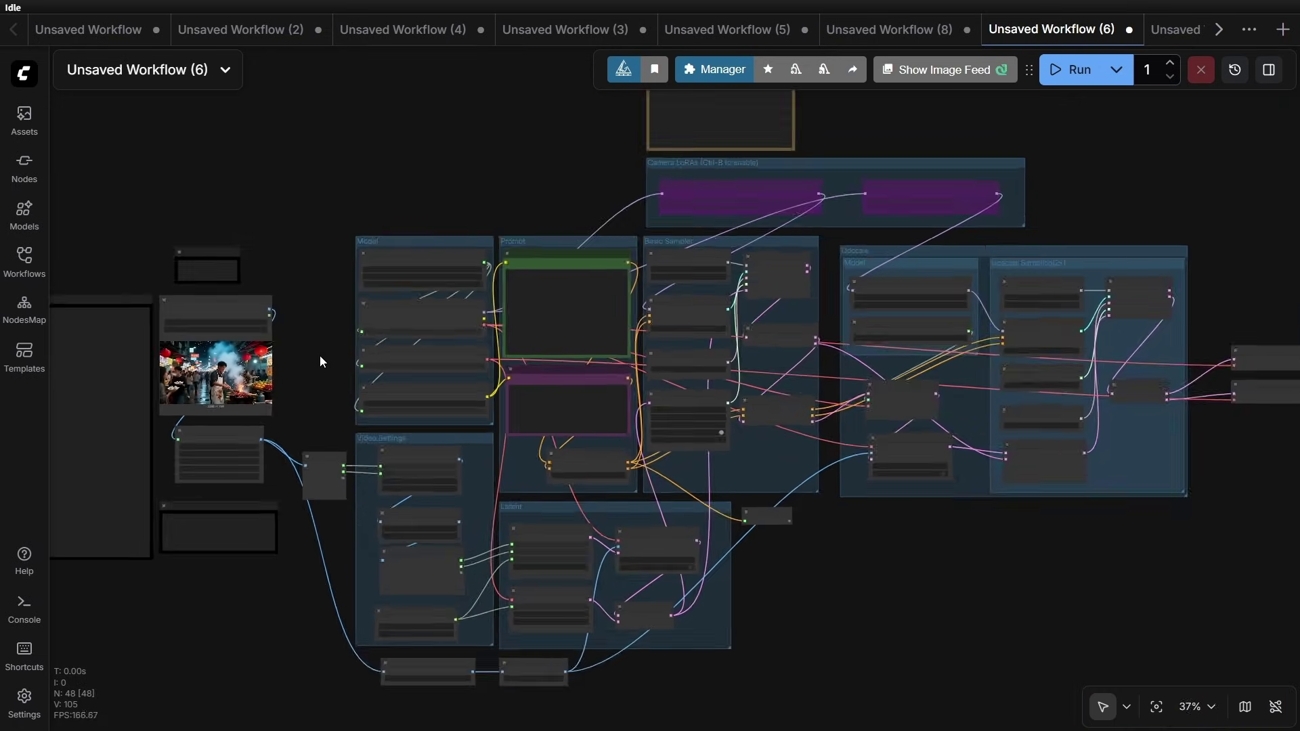
pyautogui.moveTo(941, 539); pyautogui.dragTo(621, 522)
pyautogui.scroll(4, 1058, 504)
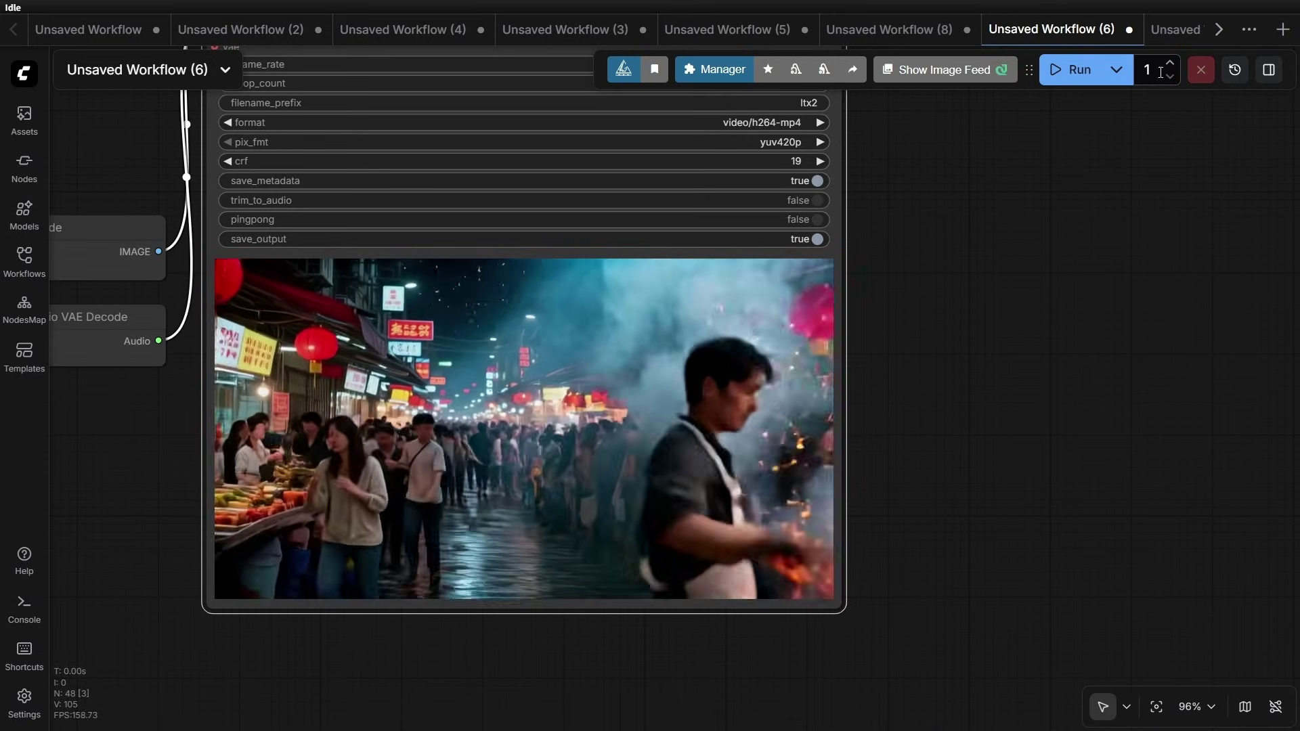
# Step: Switch to Unsaved Workflow (7) and play its racing cockpit video output
pyautogui.click(1175, 29)
pyautogui.scroll(4, 743, 378)
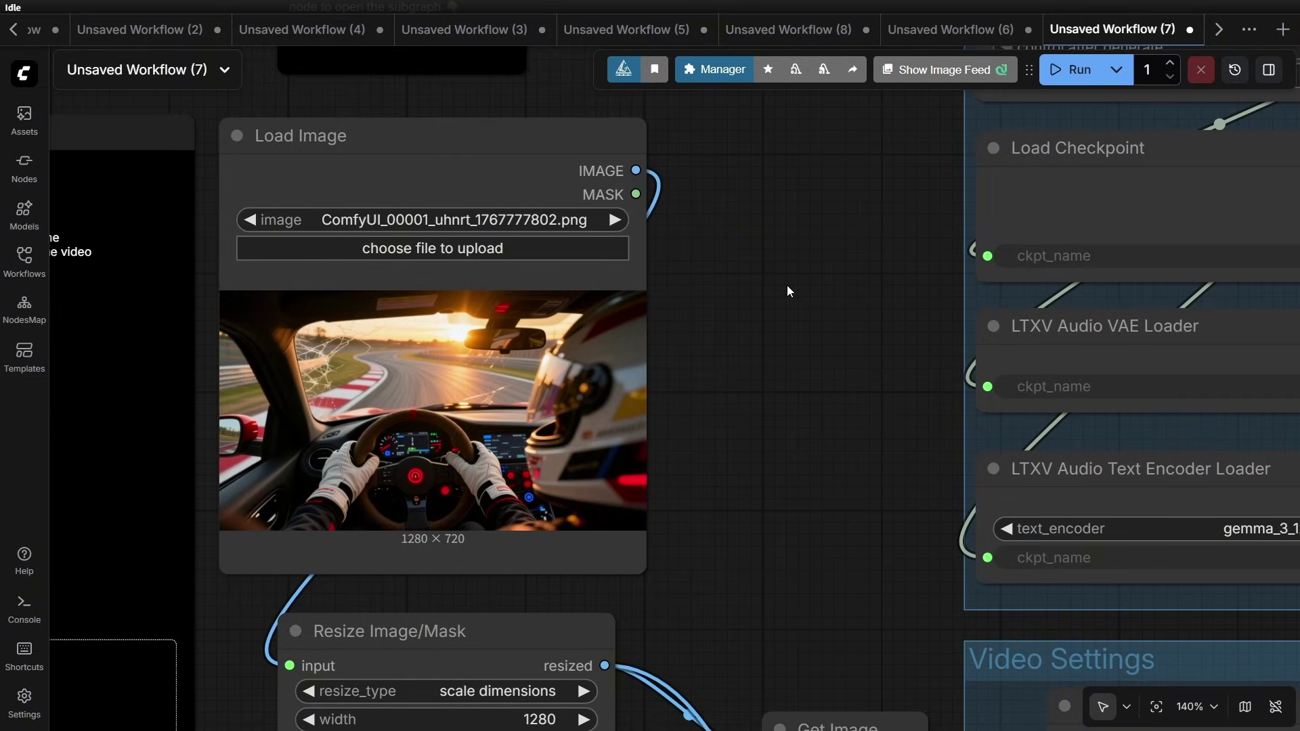
pyautogui.scroll(-8, 787, 286)
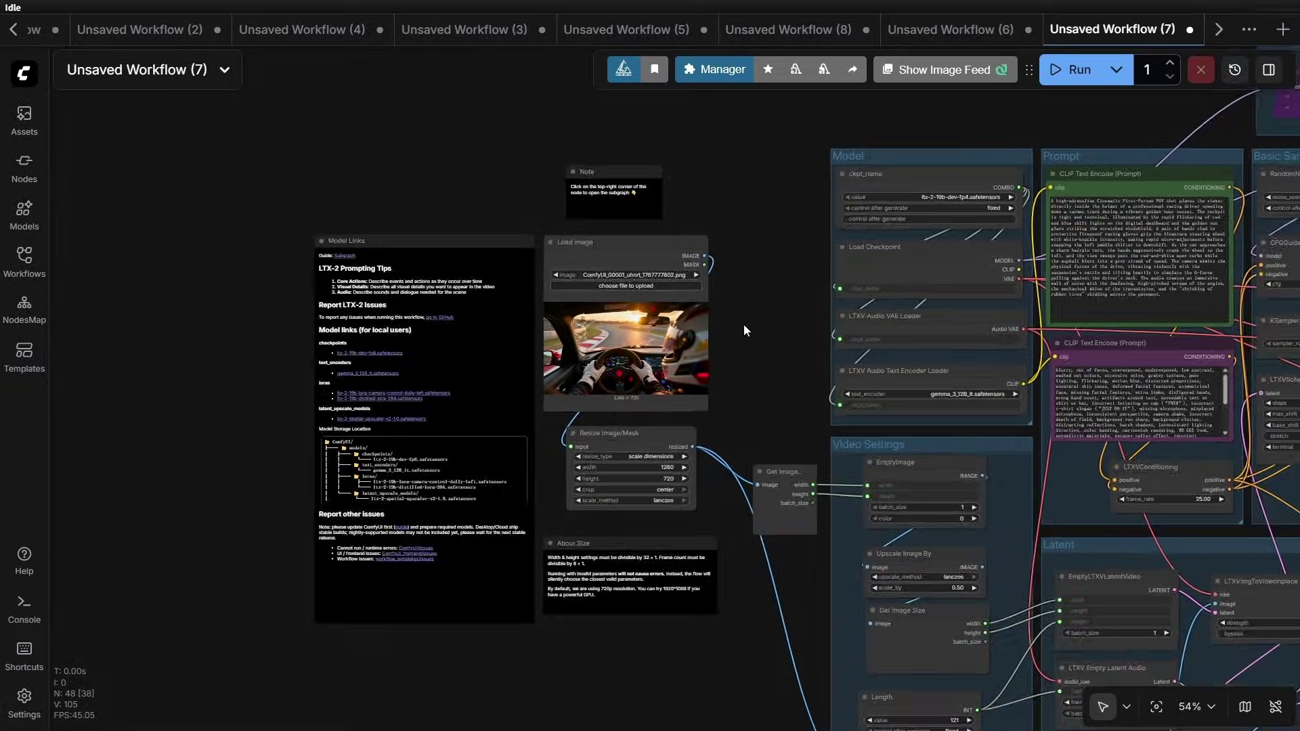